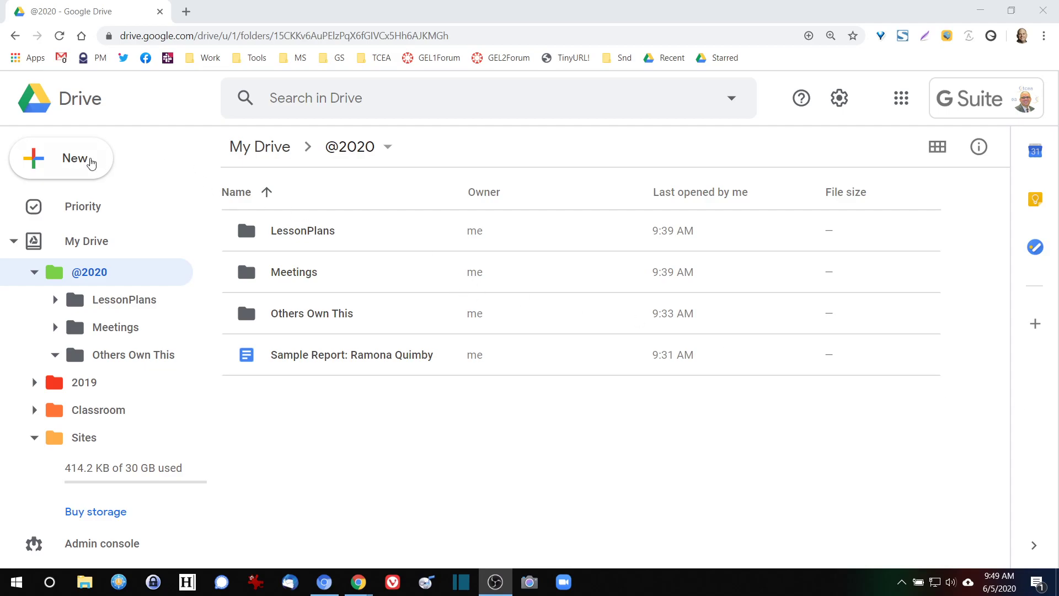
pyautogui.click(70, 159)
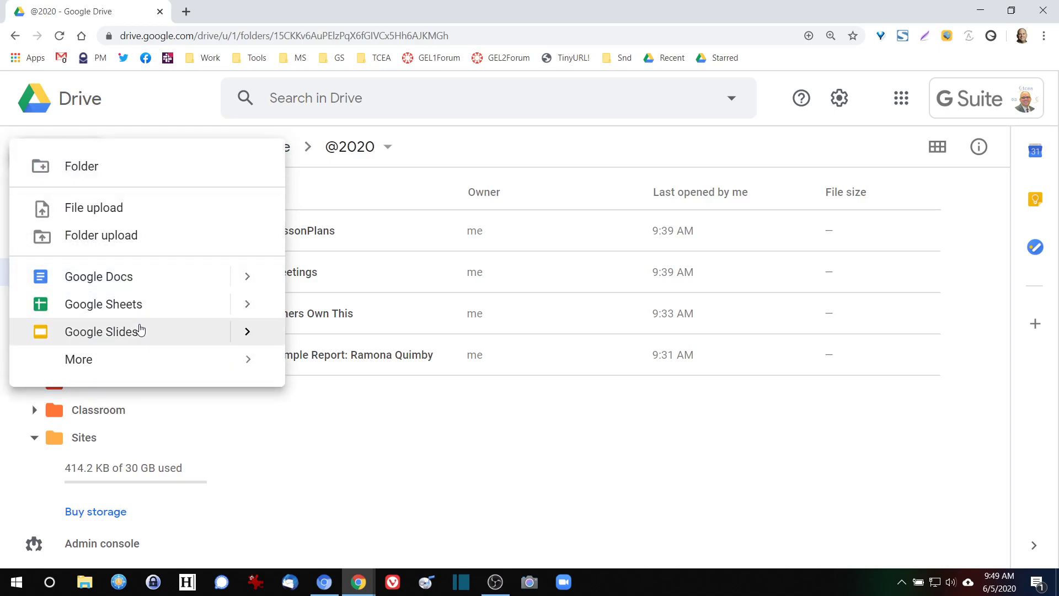
pyautogui.moveTo(181, 363)
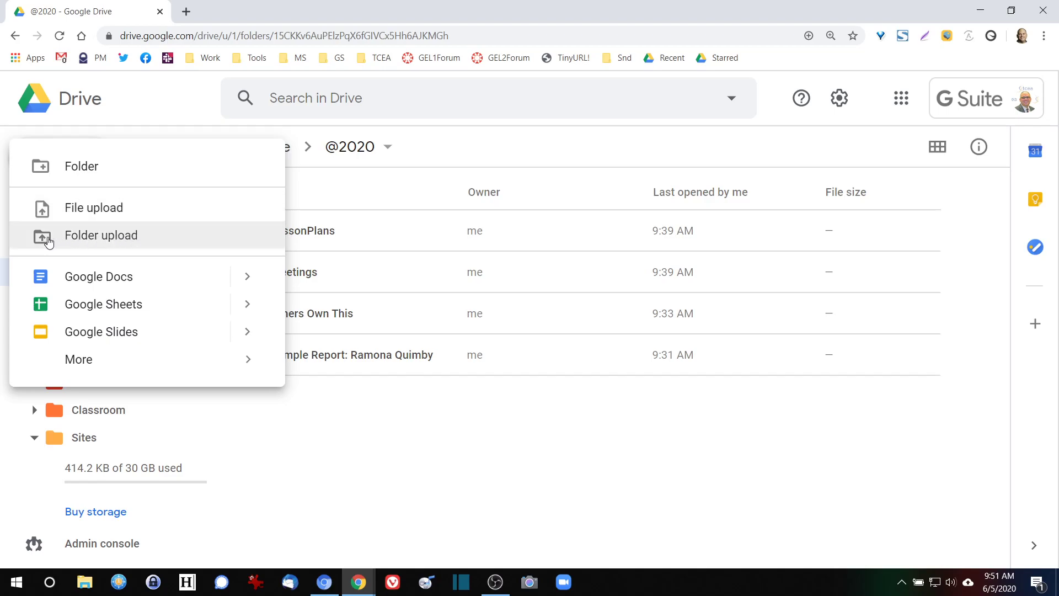
pyautogui.click(112, 244)
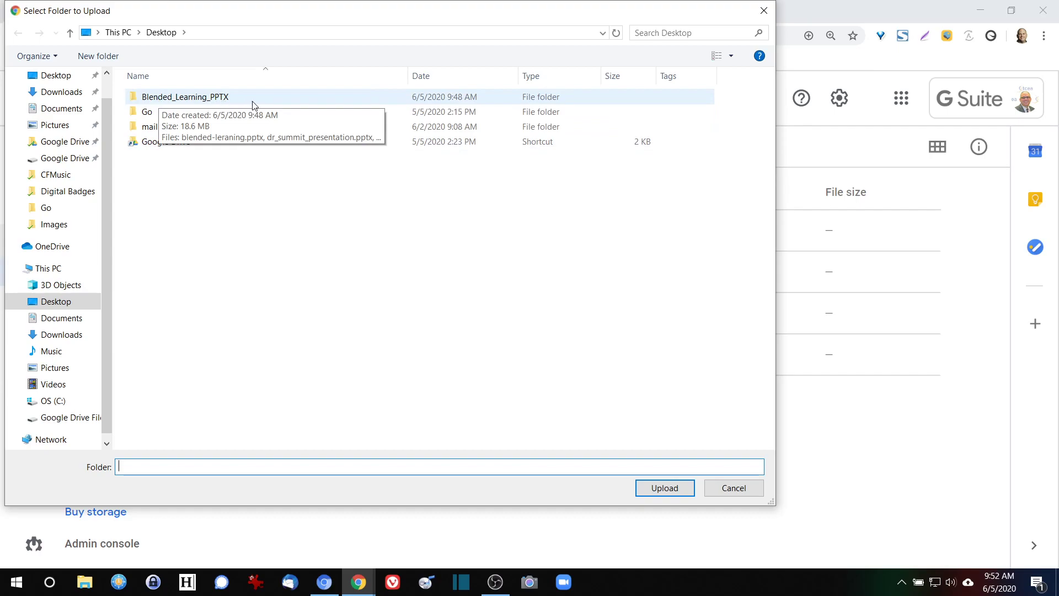
pyautogui.doubleClick(209, 99)
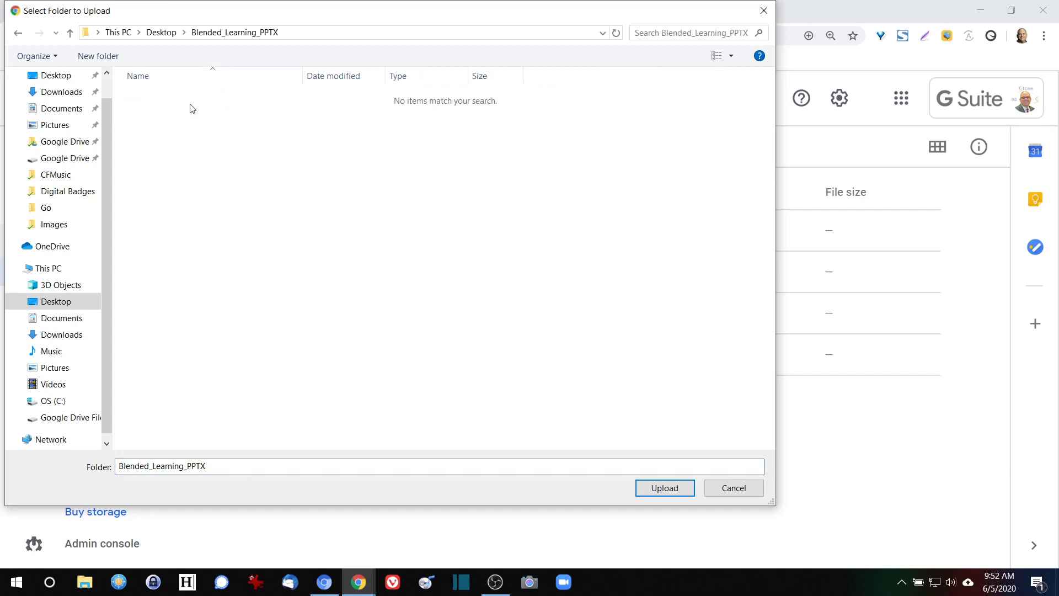
pyautogui.click(162, 34)
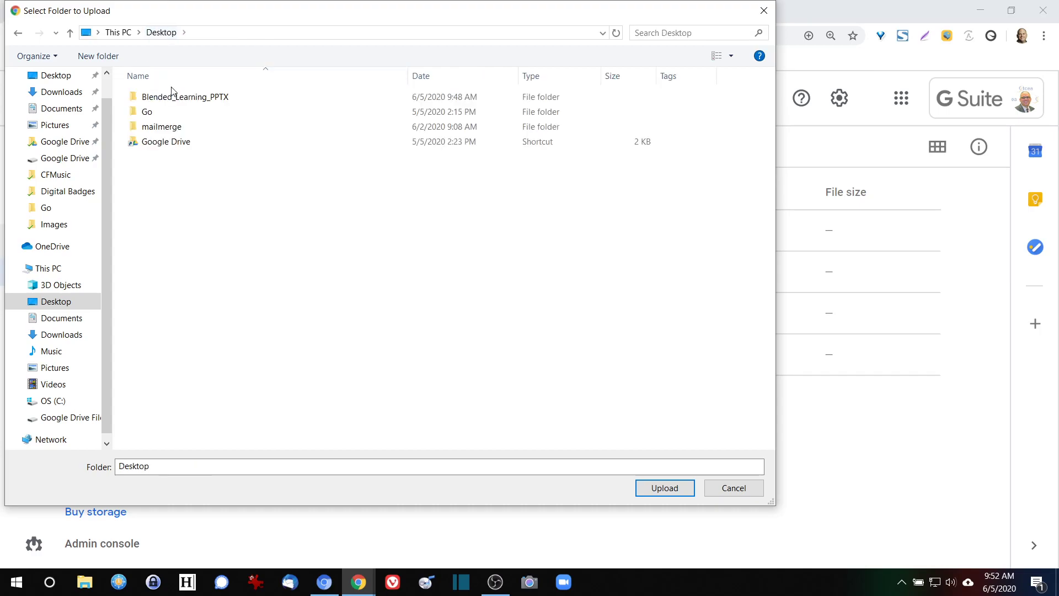
pyautogui.click(172, 96)
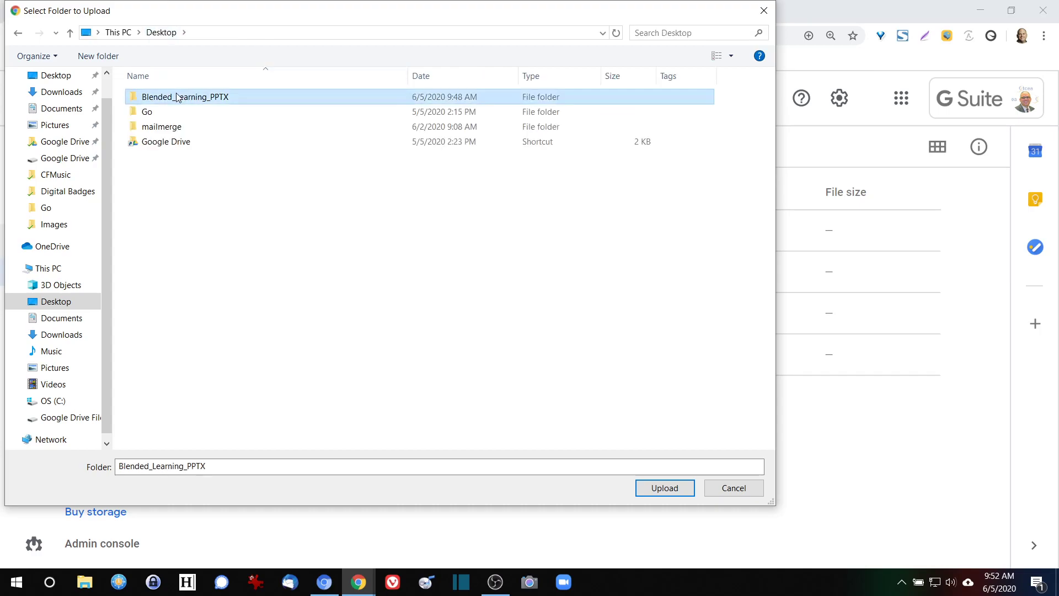
pyautogui.click(669, 489)
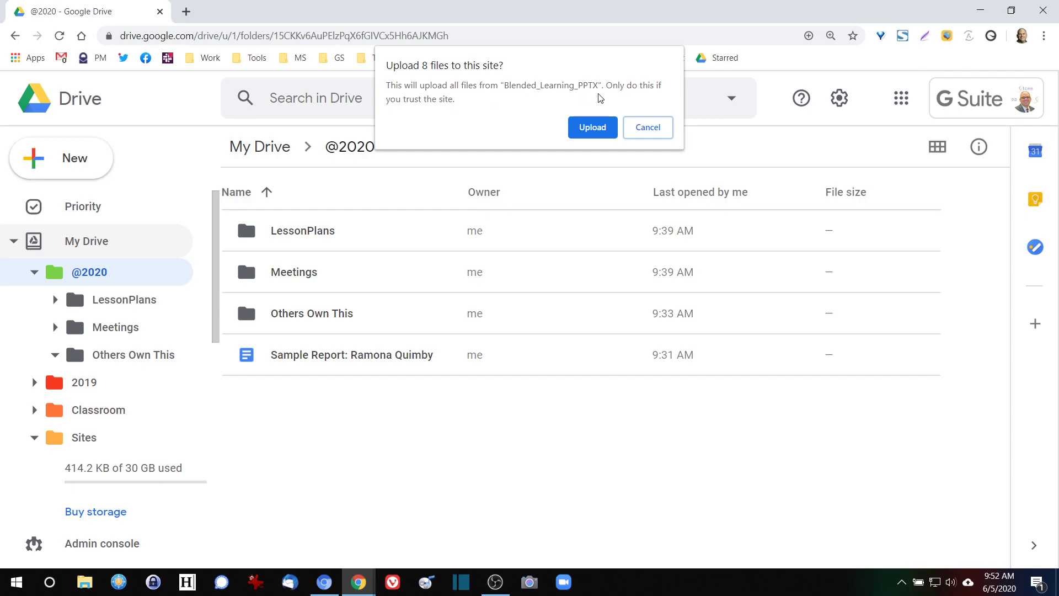
# Step: Confirm uploading the 8 files, then close the upload status panel once complete
pyautogui.click(591, 128)
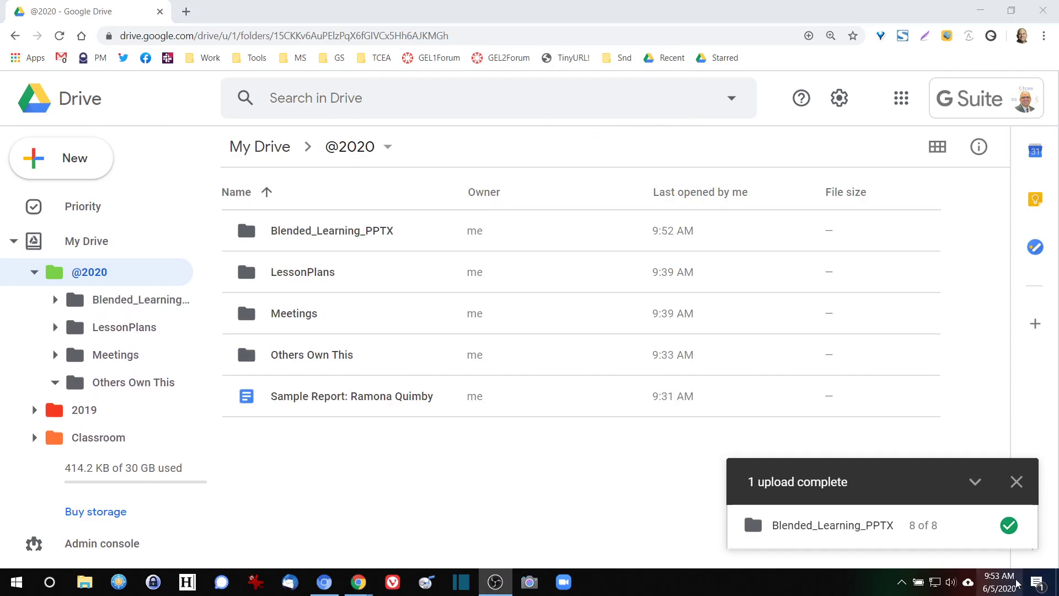
pyautogui.moveTo(856, 525)
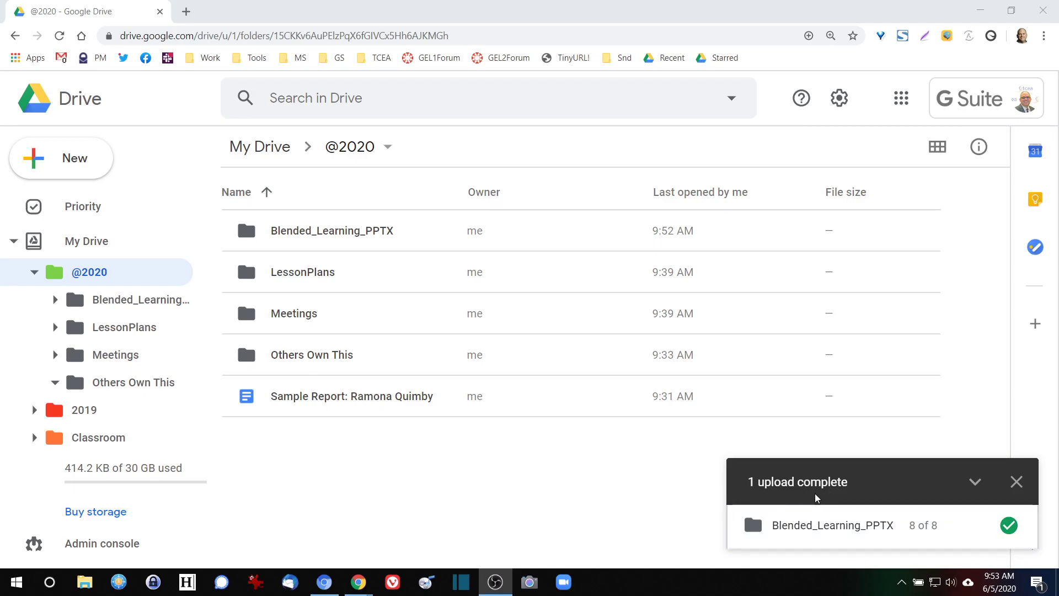
pyautogui.moveTo(758, 531)
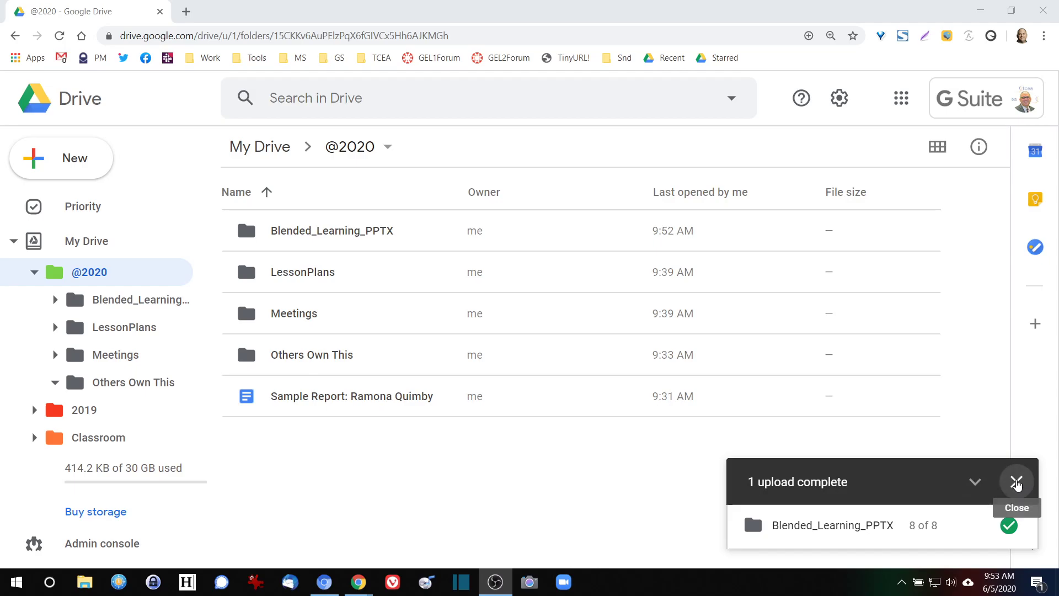
pyautogui.click(1017, 483)
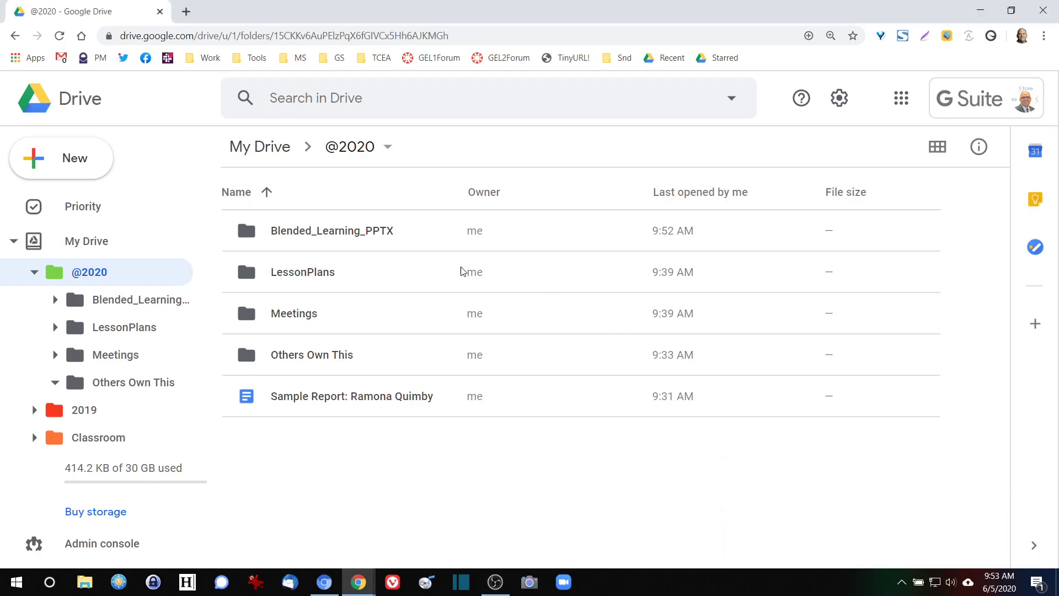
# Step: Open the Blended_Learning_PPTX folder and select blended-leraning.pptx
pyautogui.doubleClick(294, 241)
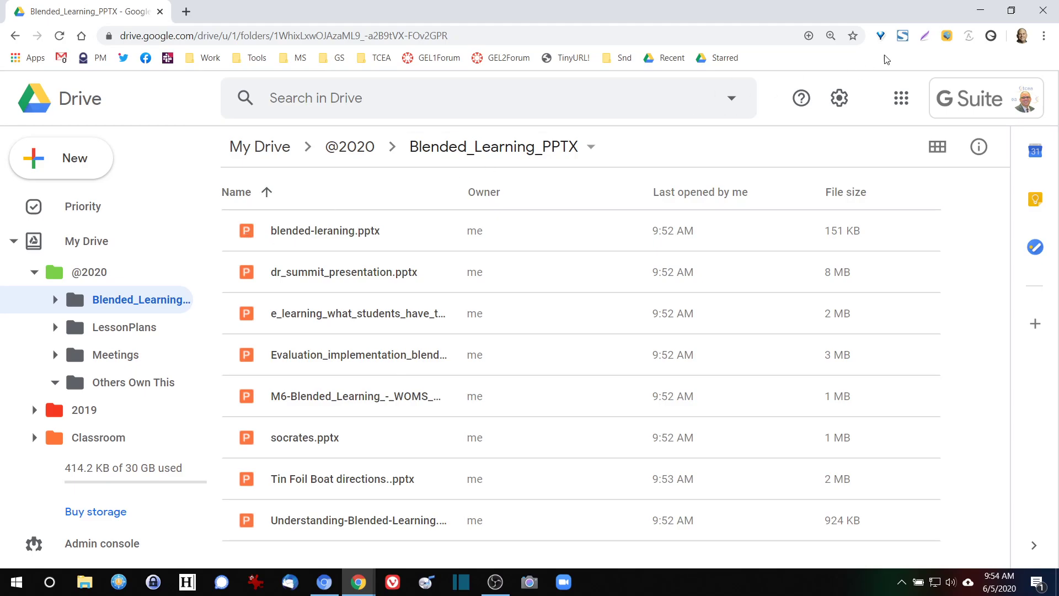
pyautogui.click(1012, 11)
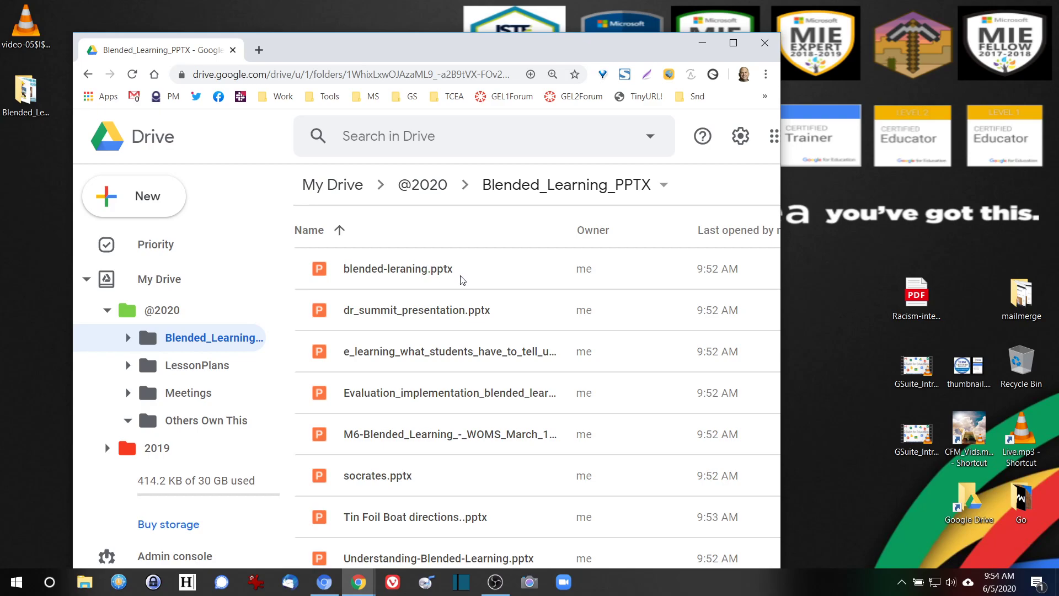
pyautogui.click(341, 274)
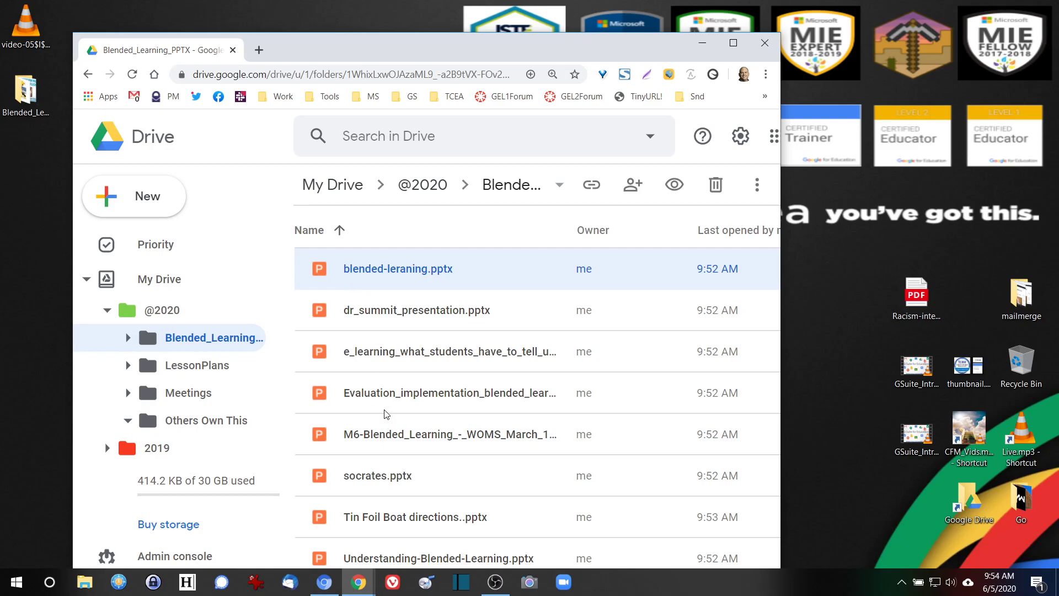
# Step: Rename blended-leraning.pptx to blended-learning.pptx
pyautogui.click(733, 44)
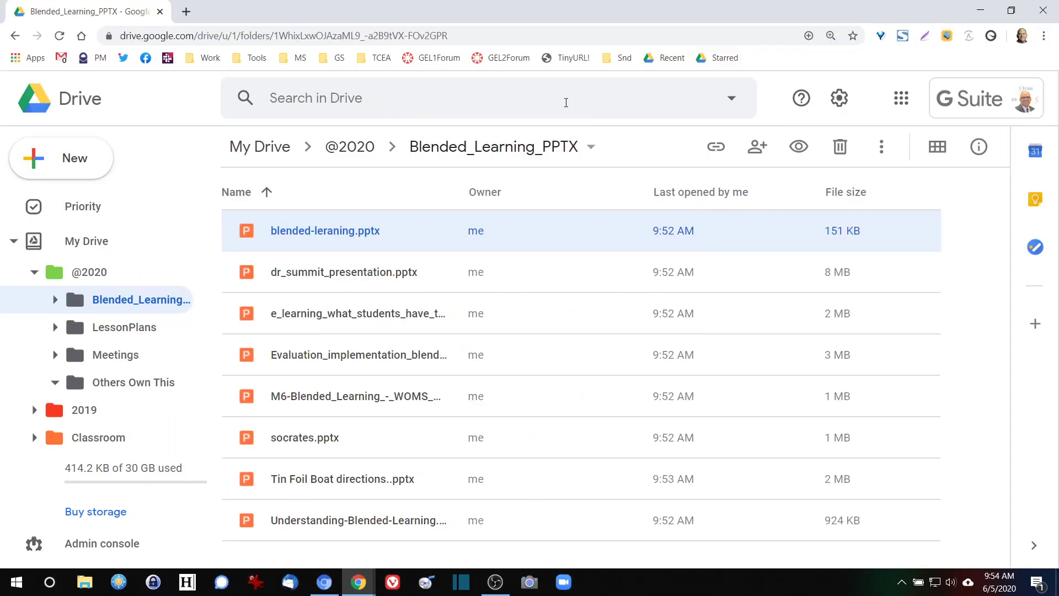
pyautogui.rightClick(293, 239)
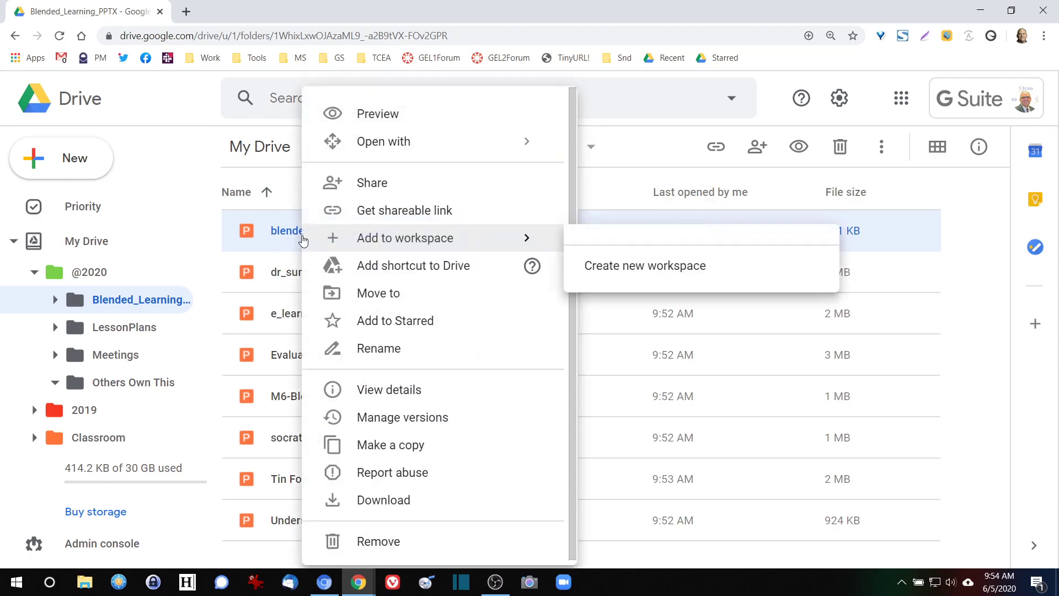
pyautogui.click(405, 350)
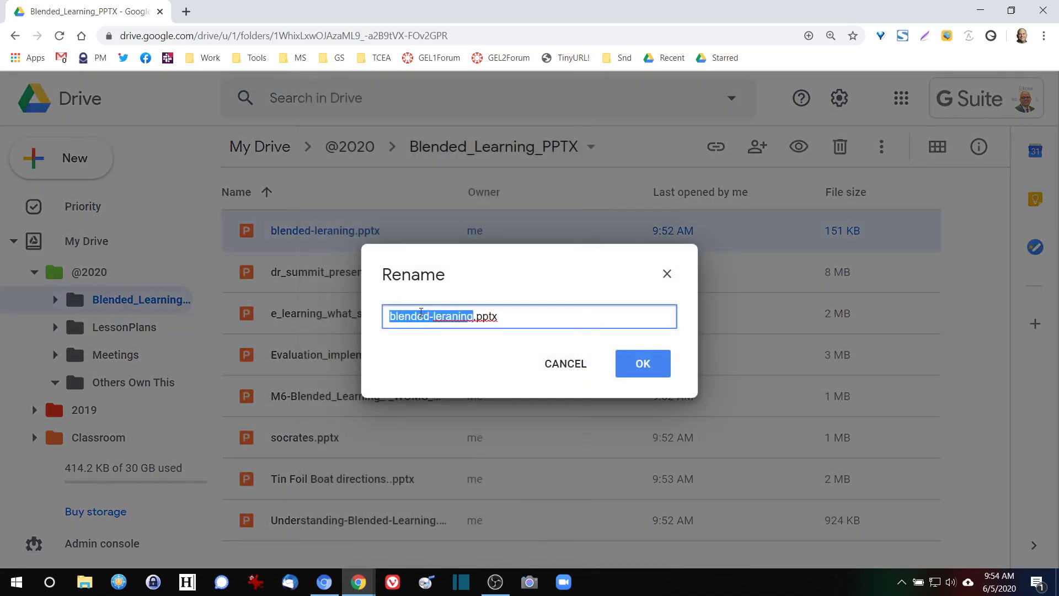
pyautogui.click(451, 317)
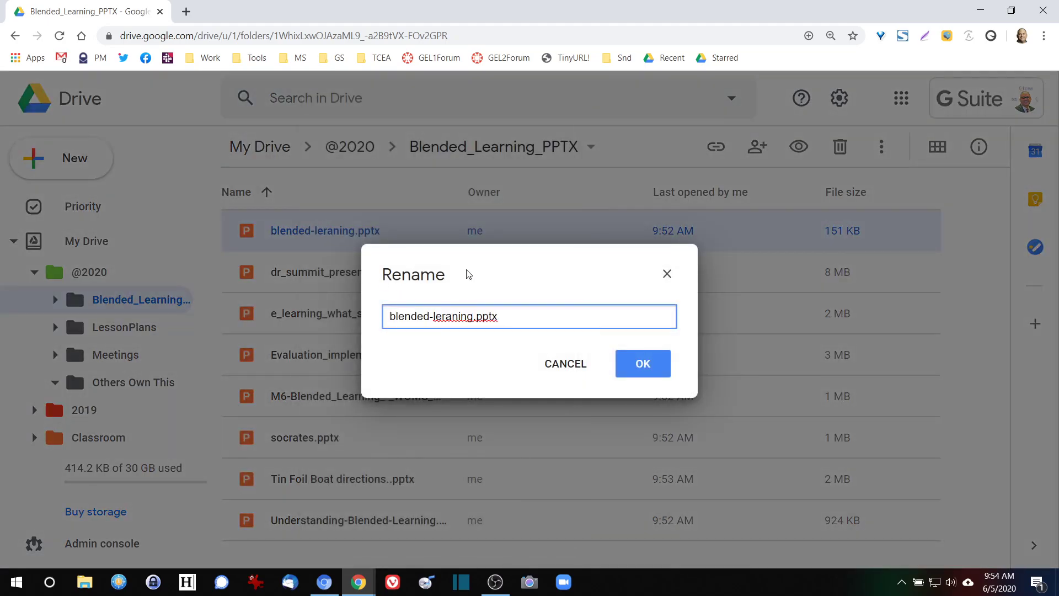
pyautogui.press('BackSpace')
pyautogui.press('BackSpace')
pyautogui.write('ar')
pyautogui.press('Return')
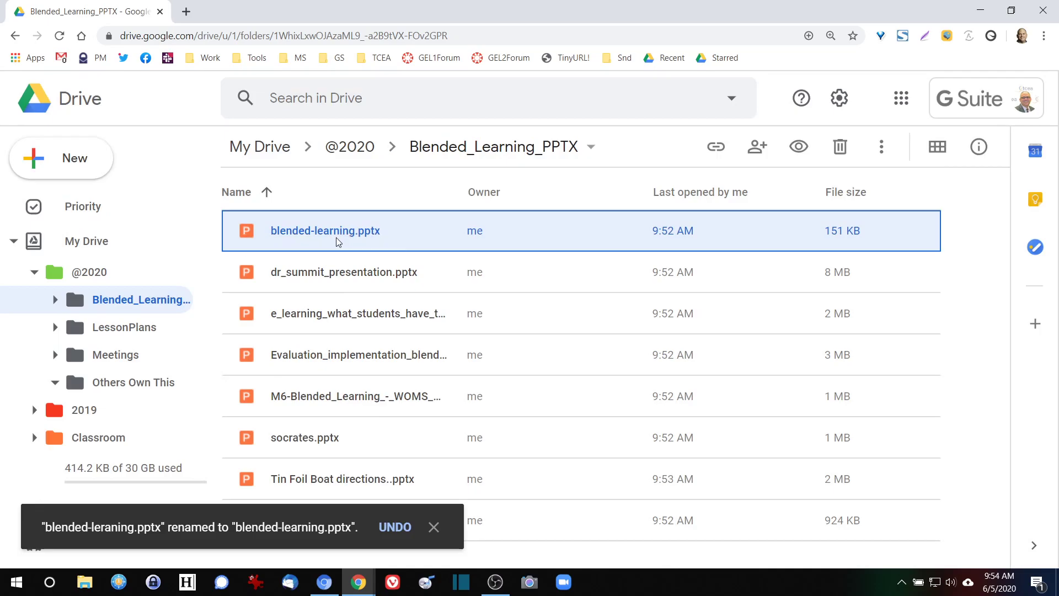
# Step: Open blended-learning.pptx from the Blended_Learning_PPTX folder
pyautogui.click(250, 234)
pyautogui.doubleClick(250, 234)
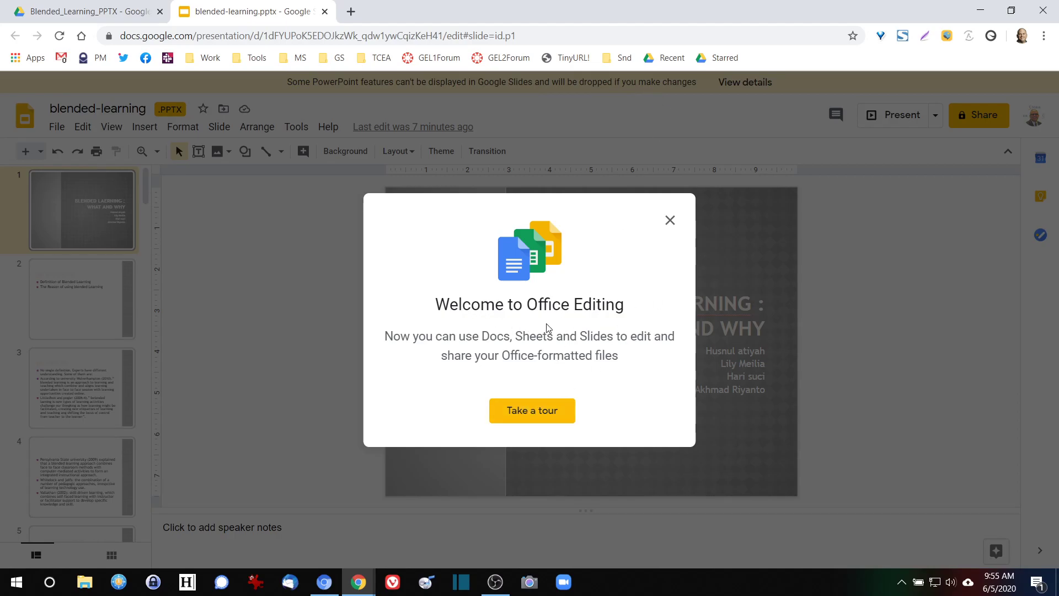
# Step: Dismiss the Office editing welcome and version tour tips, and show the File menu
pyautogui.click(532, 412)
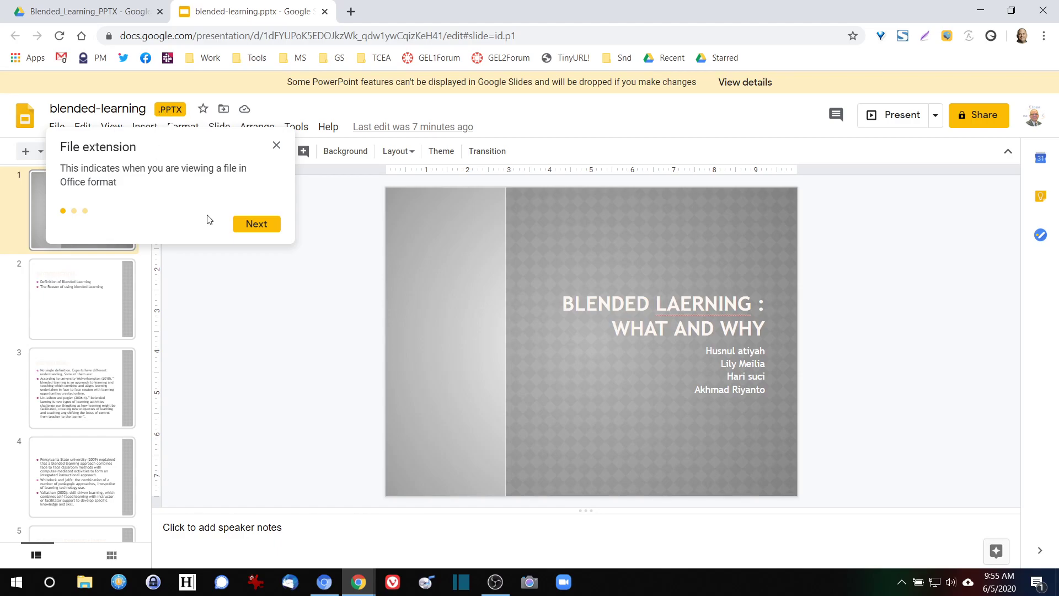
pyautogui.click(249, 224)
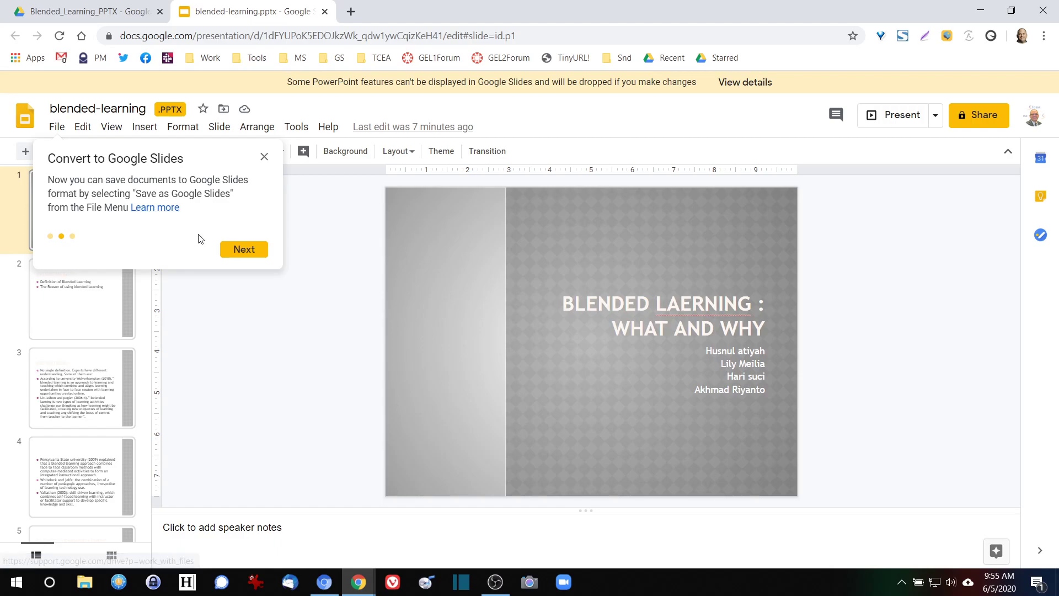
pyautogui.click(238, 251)
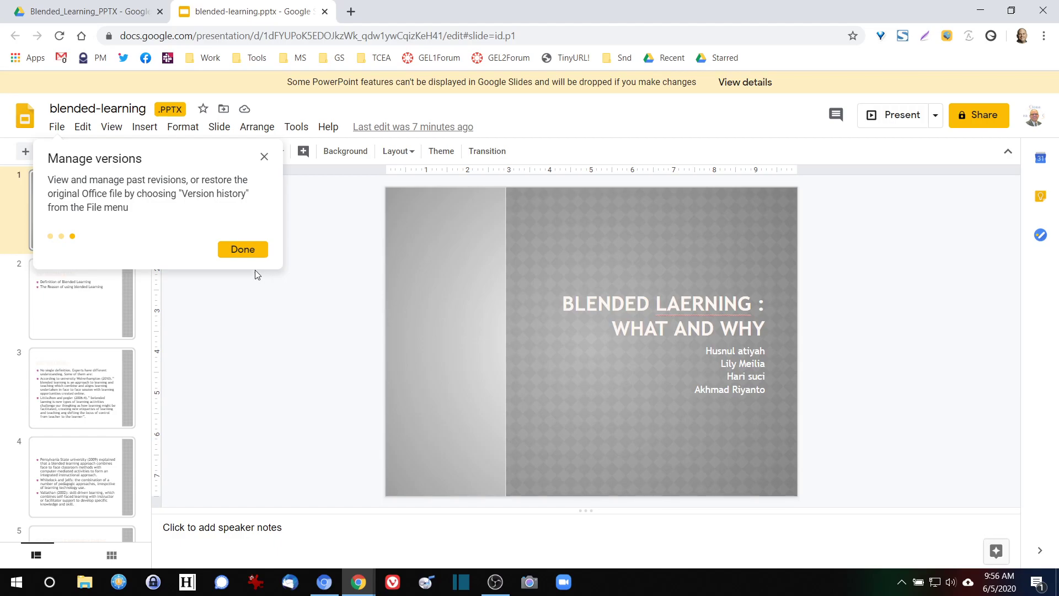
pyautogui.click(245, 250)
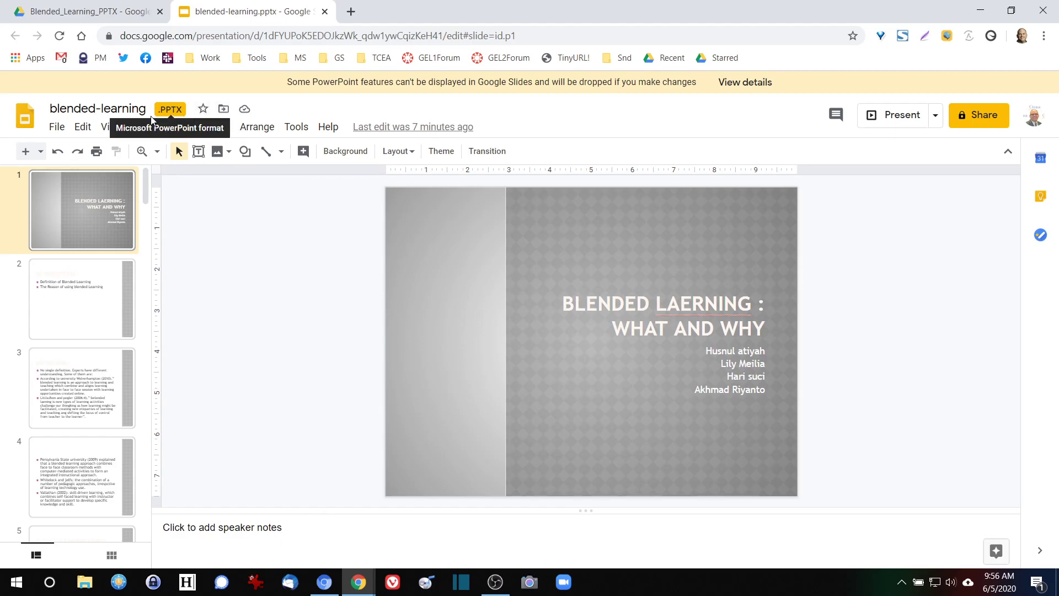
pyautogui.click(57, 127)
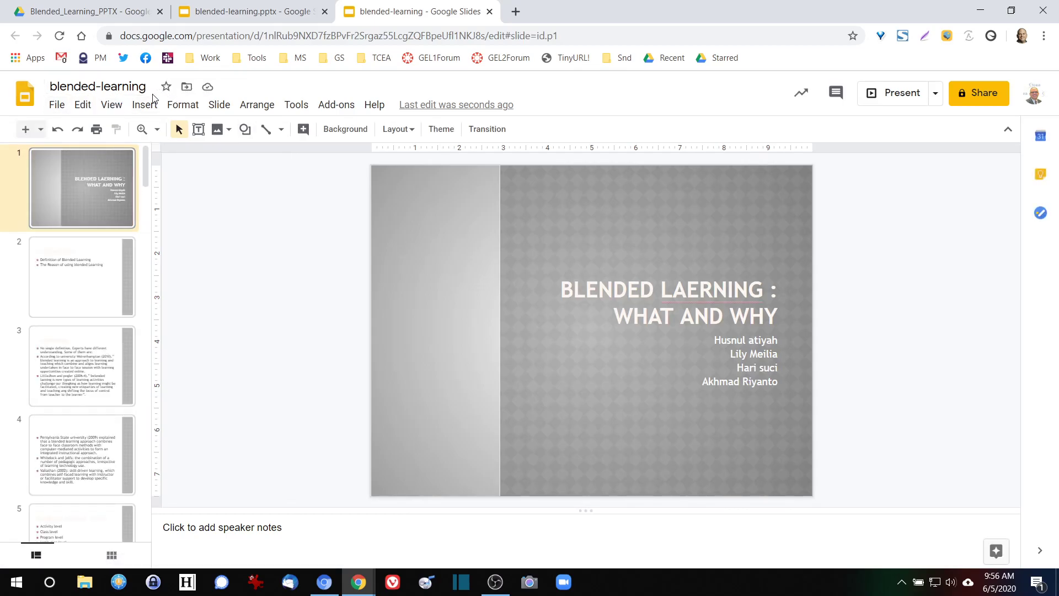
# Step: Correct the title slide to read BLENDED LEARNING : WHAT AND WHY
pyautogui.click(87, 242)
pyautogui.click(57, 337)
pyautogui.click(87, 239)
pyautogui.click(84, 214)
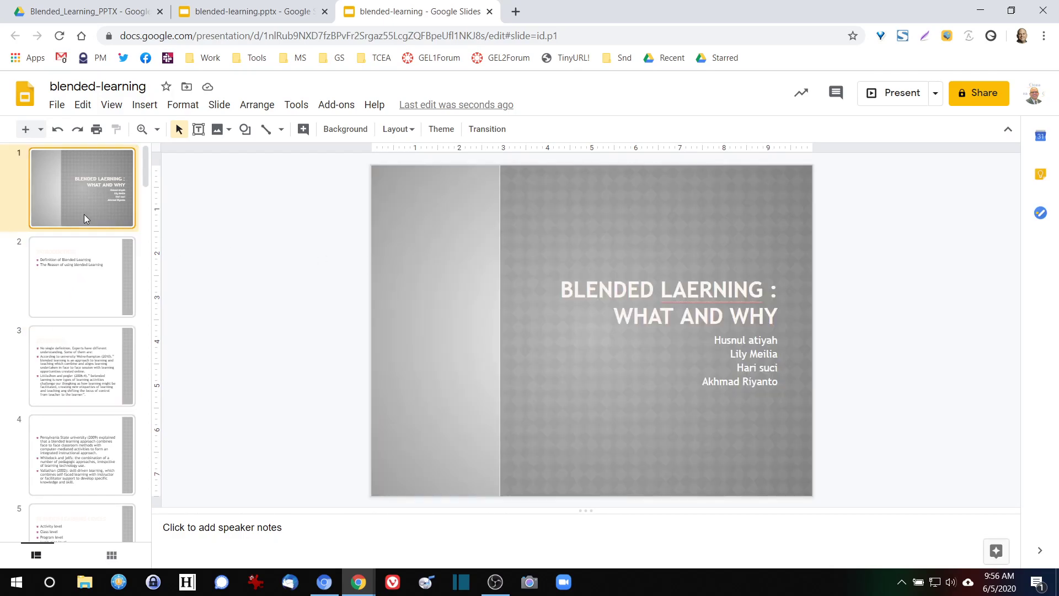
pyautogui.click(677, 269)
pyautogui.moveTo(699, 289); pyautogui.dragTo(672, 288)
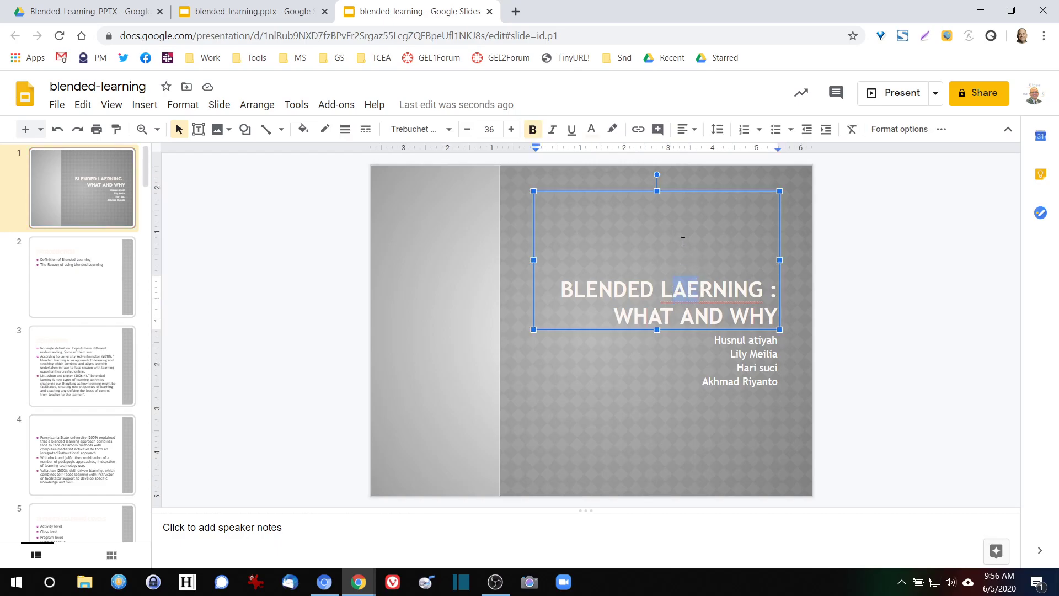
pyautogui.write('EA')
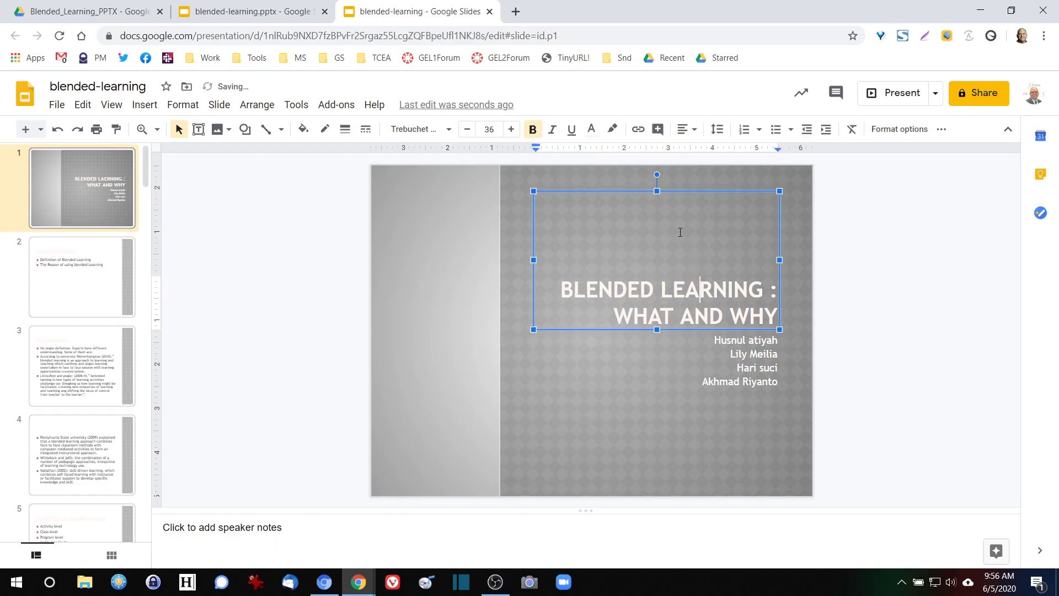
pyautogui.click(942, 230)
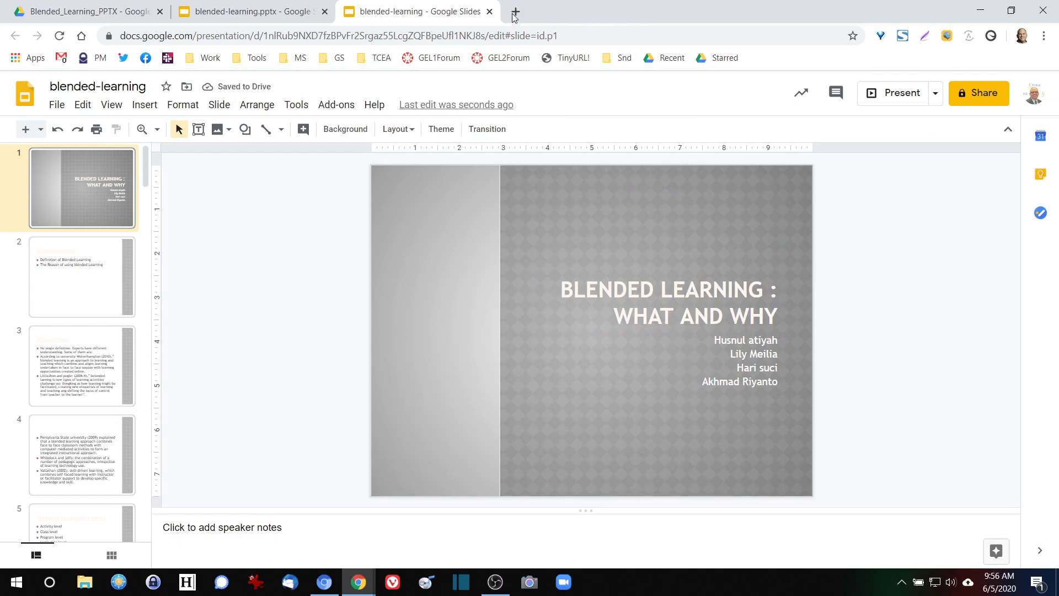
# Step: Close the Google Slides copy and original PPTX tabs and exit the file preview
pyautogui.click(489, 12)
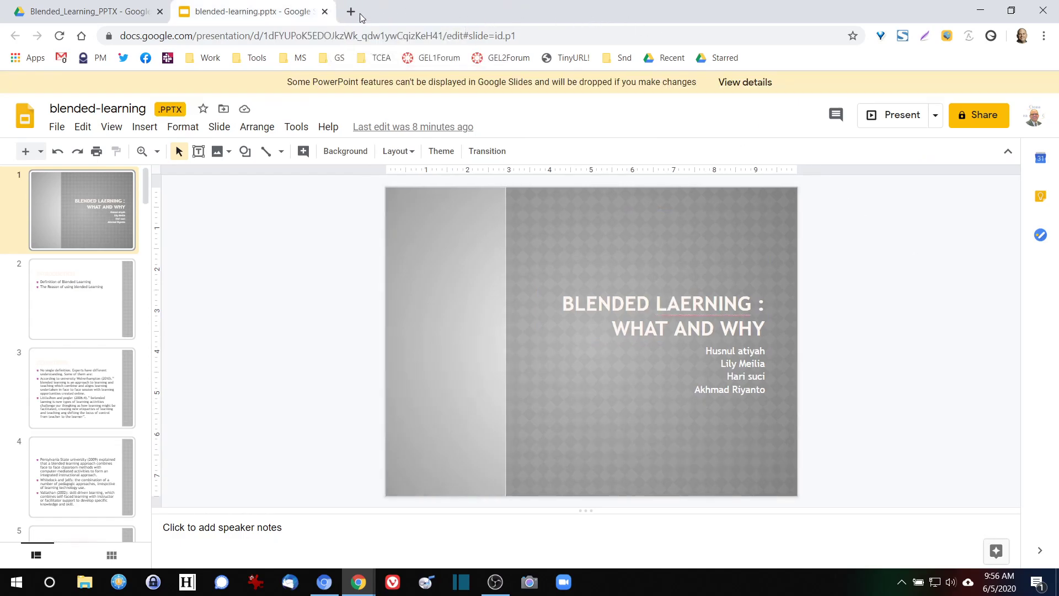
pyautogui.click(325, 11)
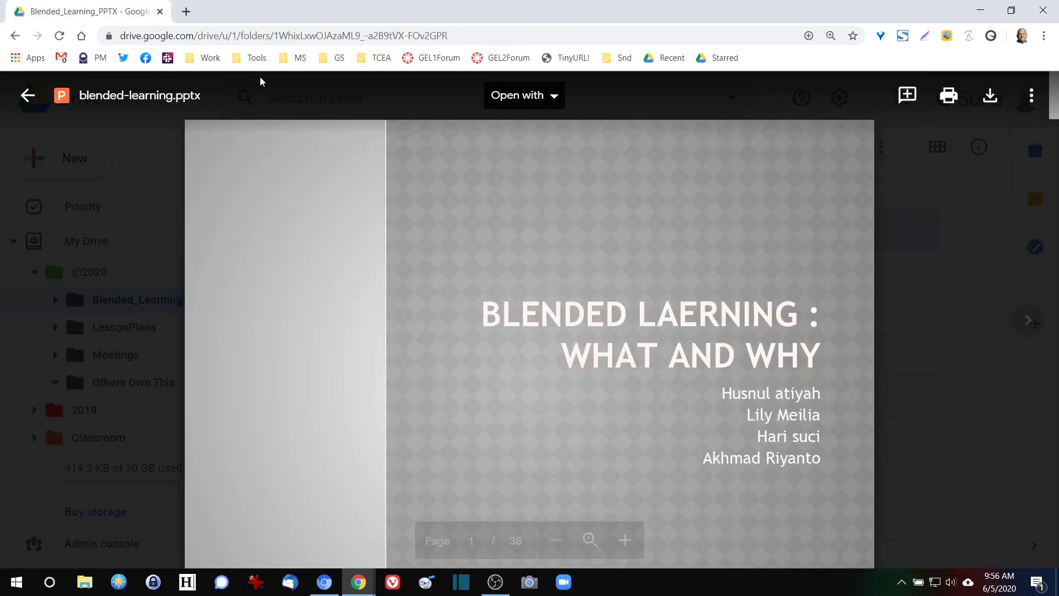
pyautogui.click(25, 95)
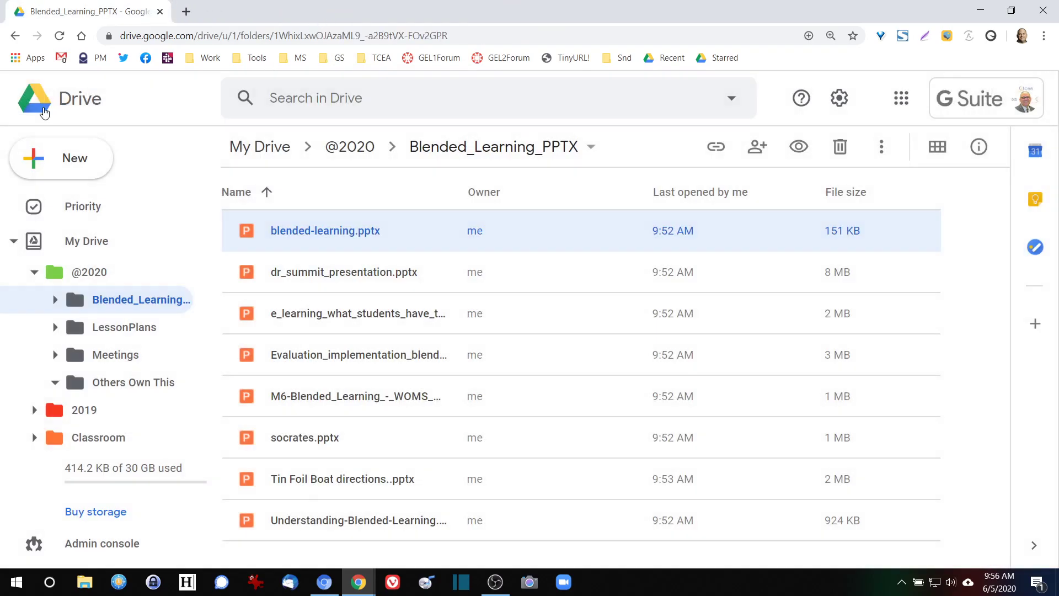
# Step: Preview blended-learning.pptx and step through each presentation up to socrates.pptx
pyautogui.doubleClick(247, 229)
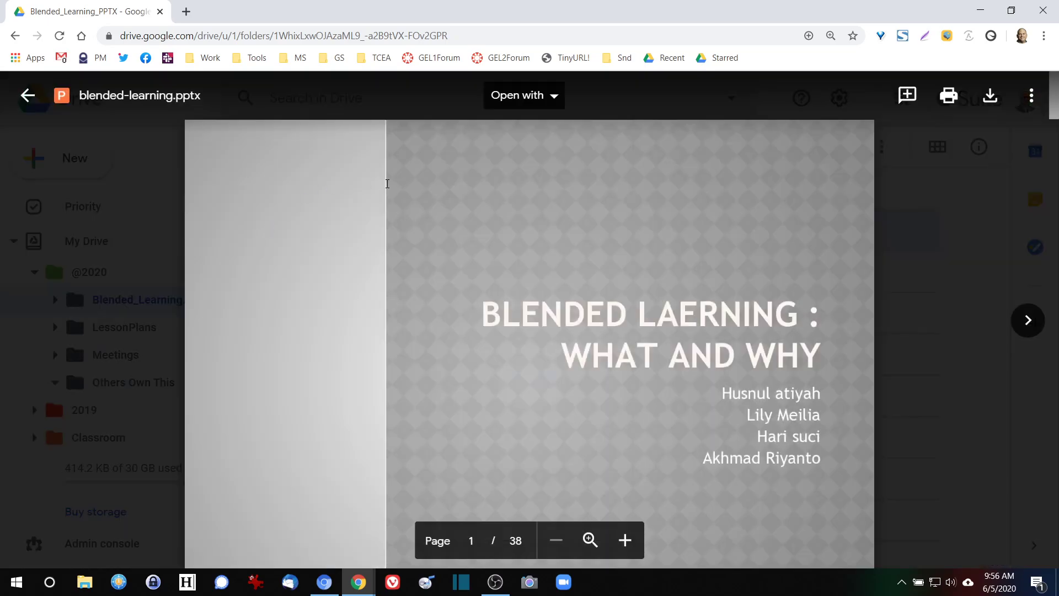
pyautogui.click(1025, 322)
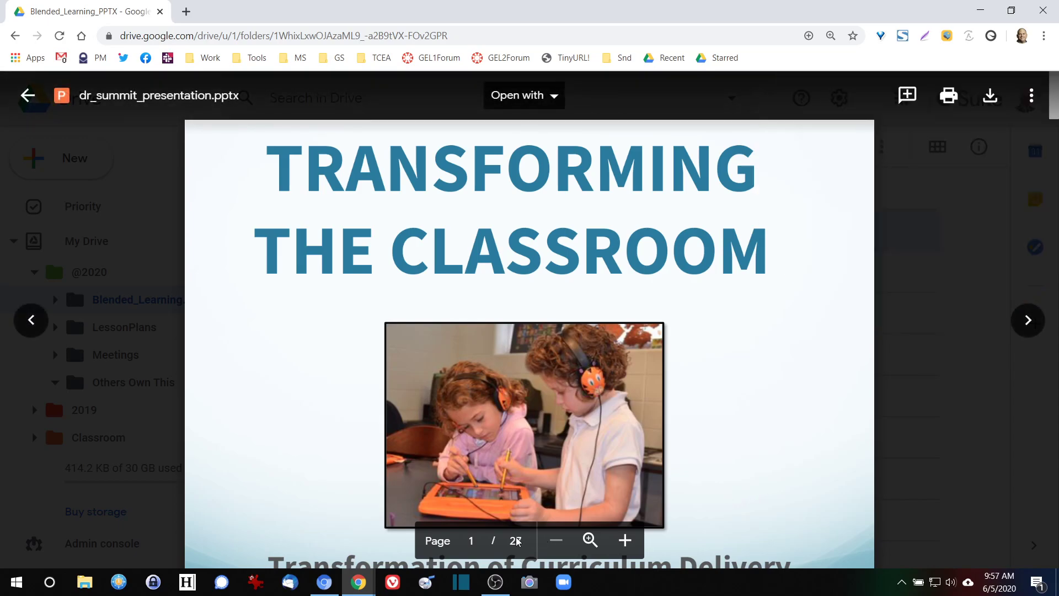
pyautogui.click(1029, 320)
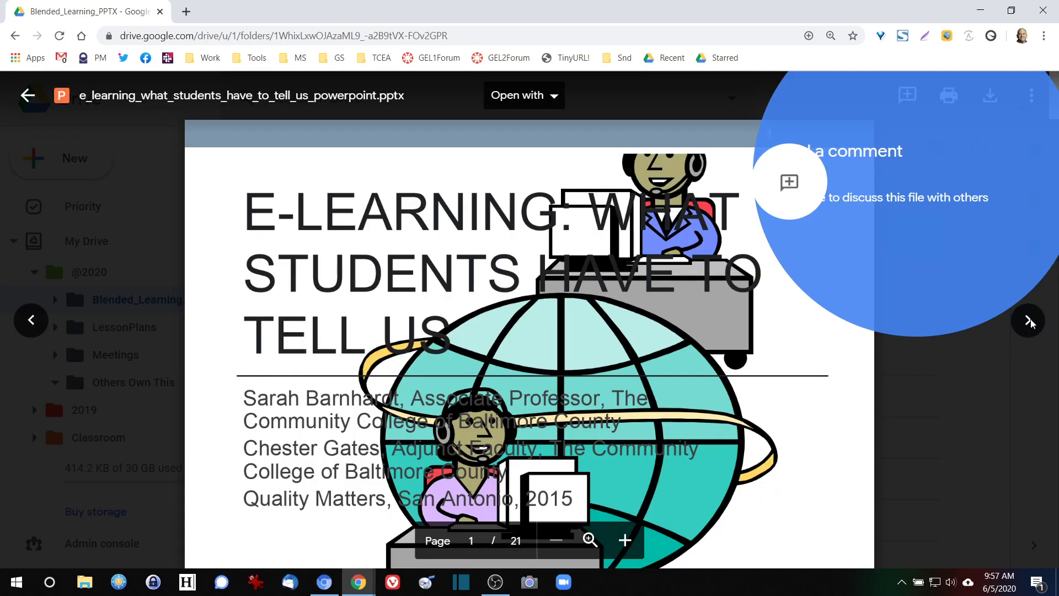
pyautogui.click(1029, 321)
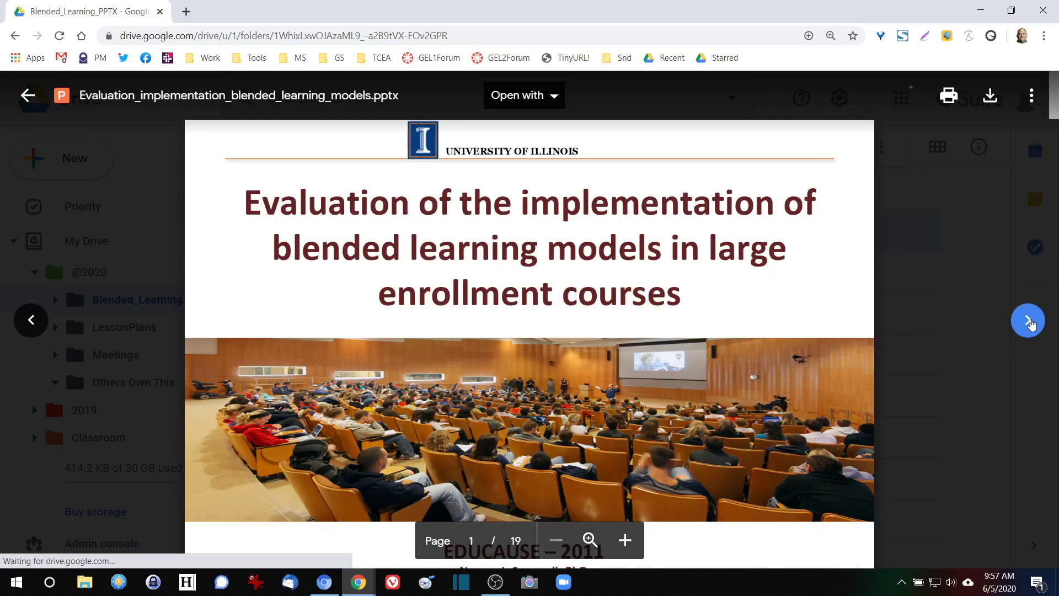
pyautogui.click(1029, 321)
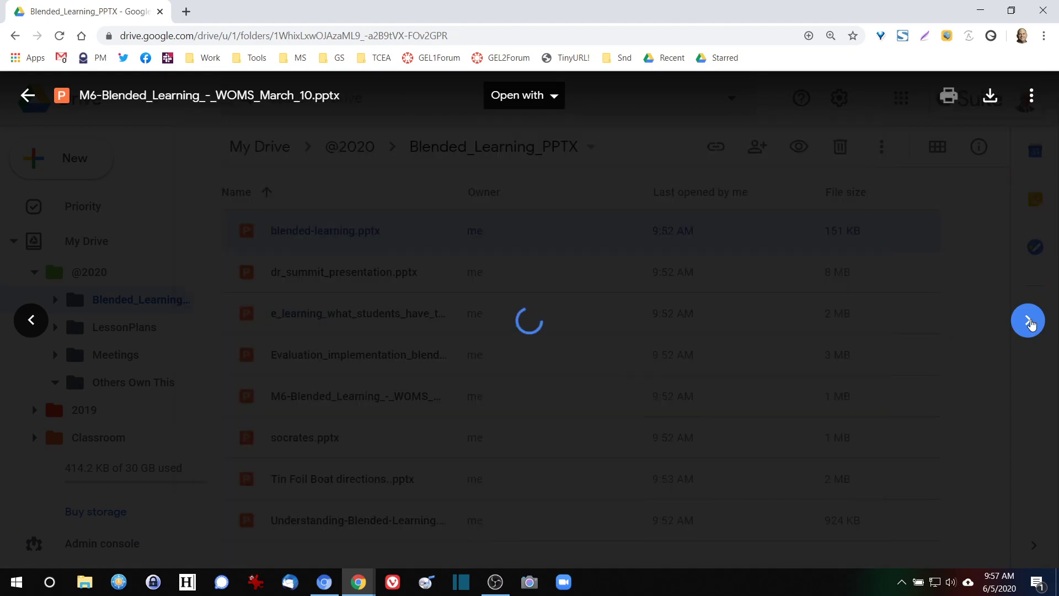
pyautogui.click(1030, 322)
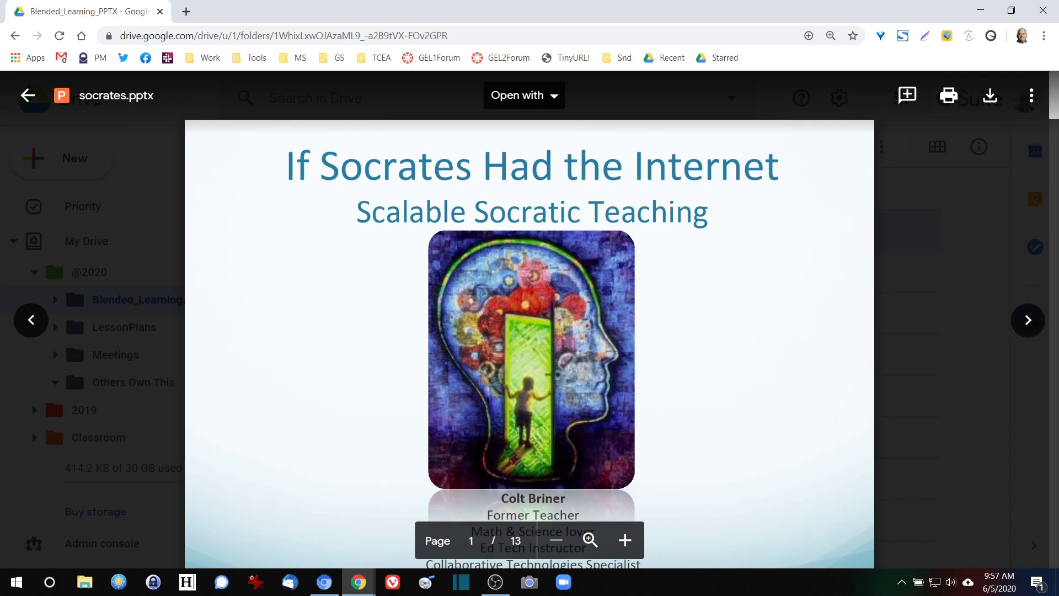
# Step: Upload Racism-interruptions.pdf from the Desktop into Blended_Learning_PPTX
pyautogui.click(27, 95)
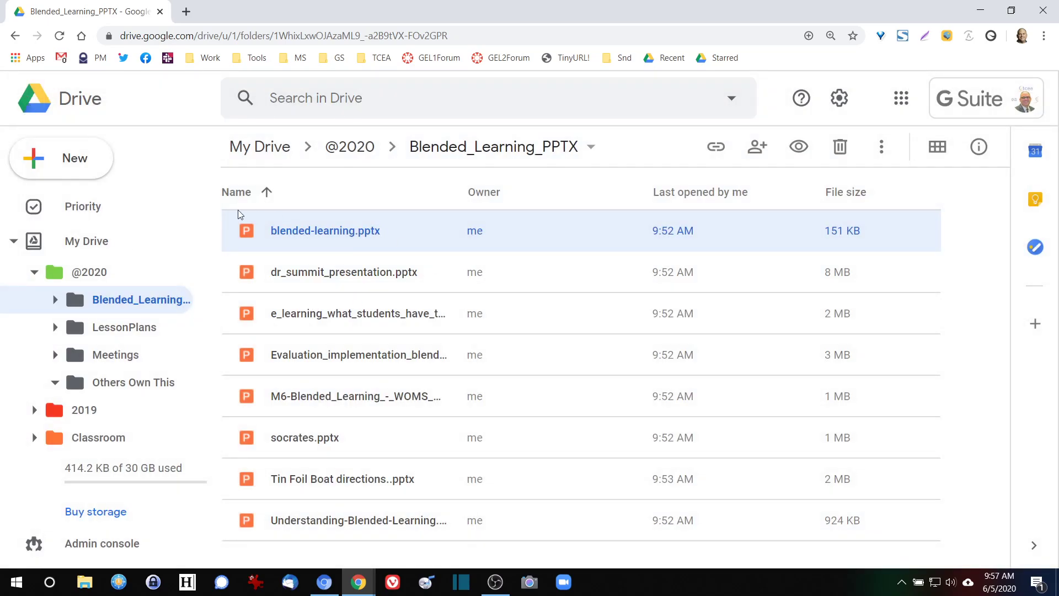
pyautogui.click(55, 160)
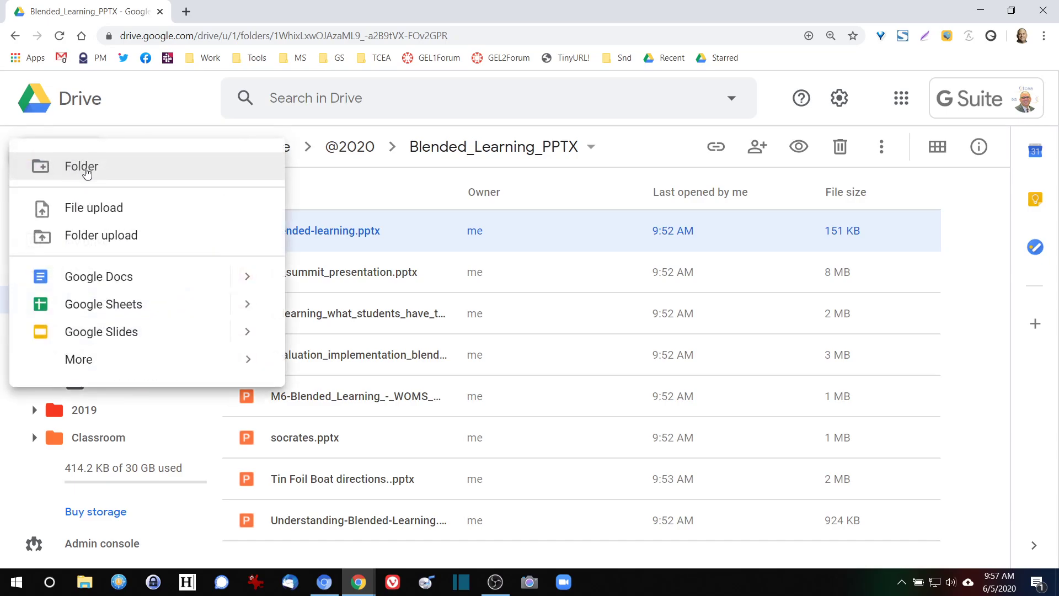
pyautogui.click(81, 211)
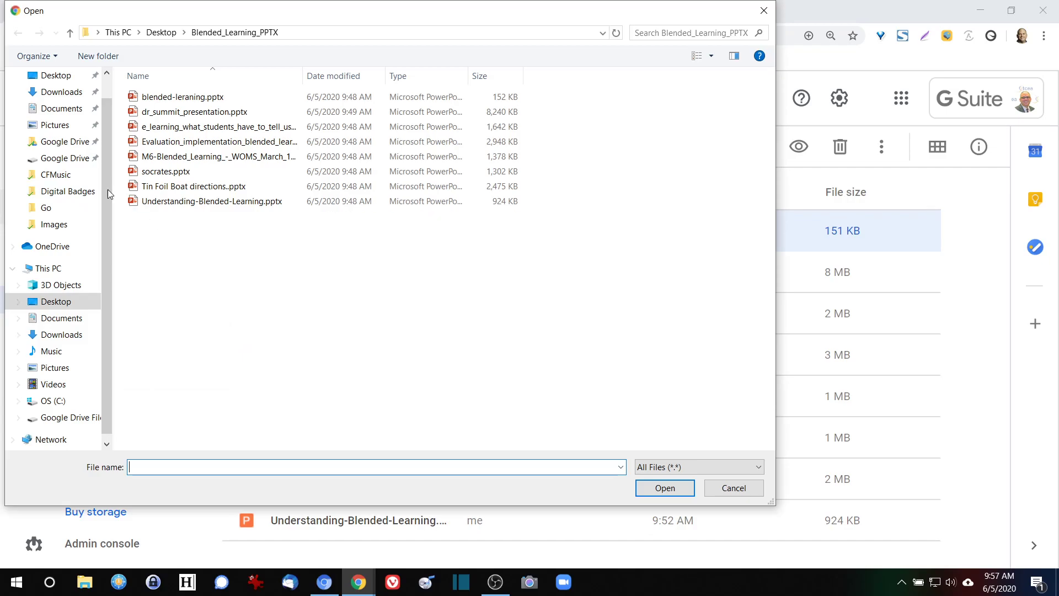
pyautogui.click(53, 77)
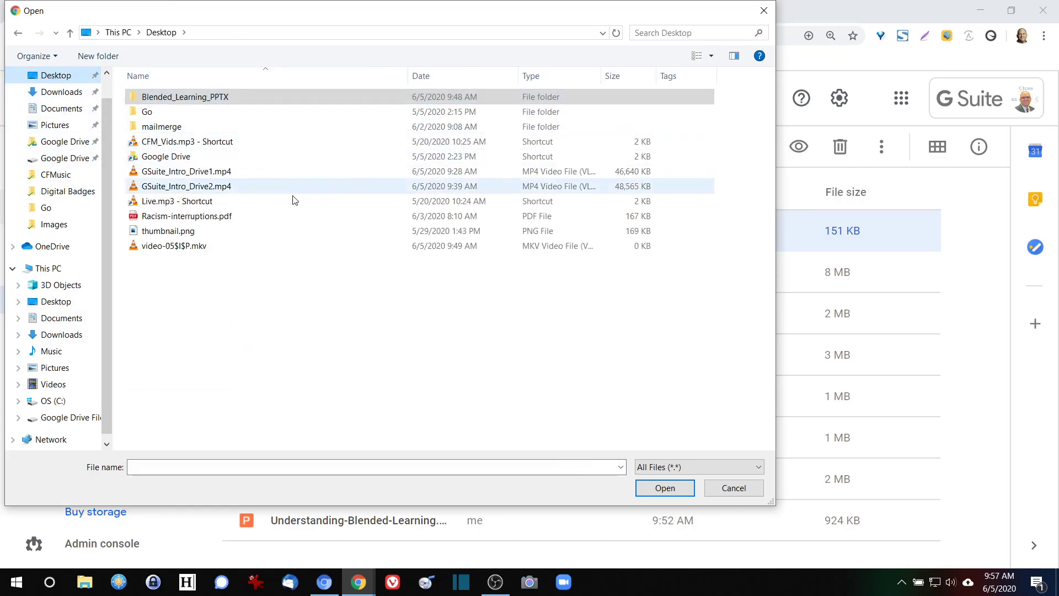
pyautogui.click(221, 220)
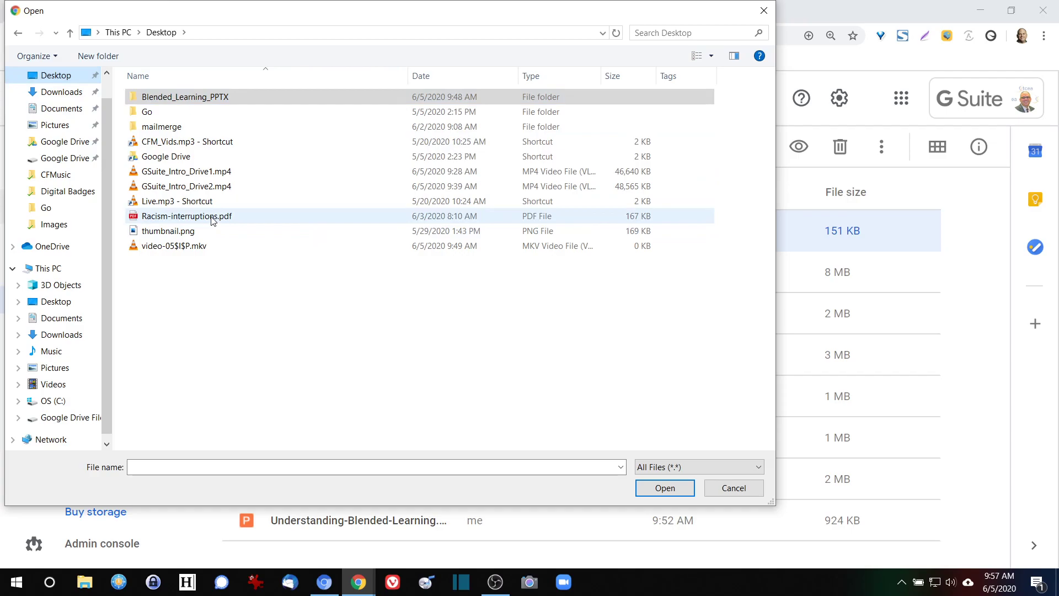
pyautogui.click(666, 490)
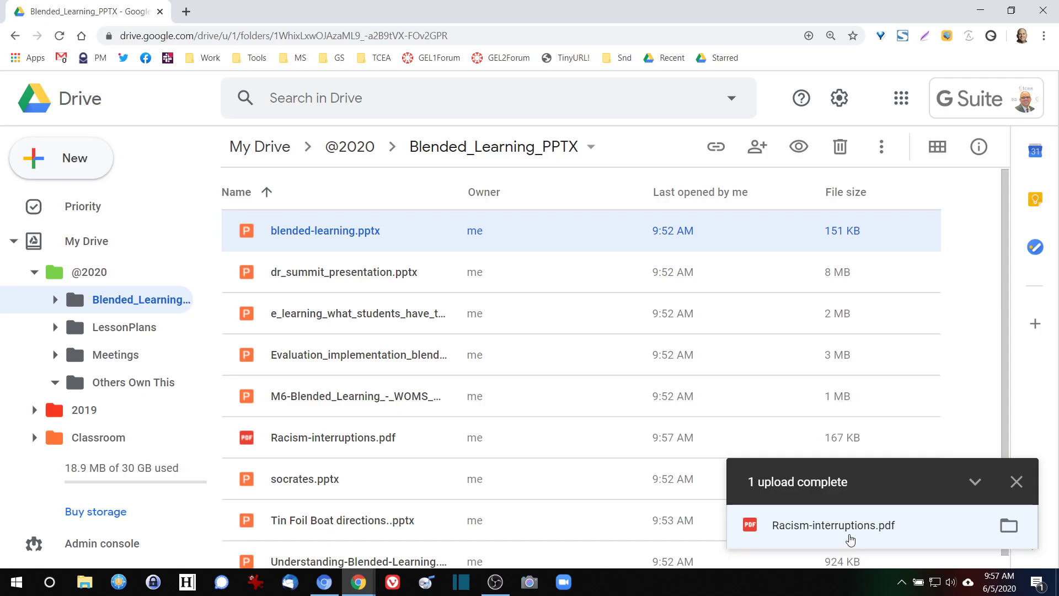
# Step: Open the uploaded Racism-interruptions.pdf in Drive's previewer
pyautogui.scroll(-1, 445, 440)
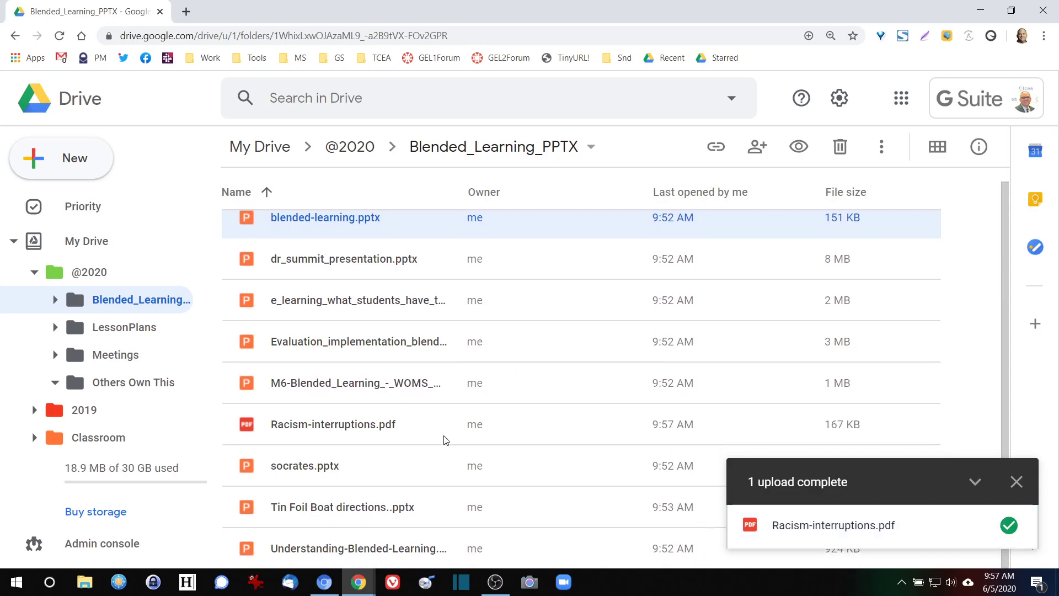
pyautogui.click(355, 438)
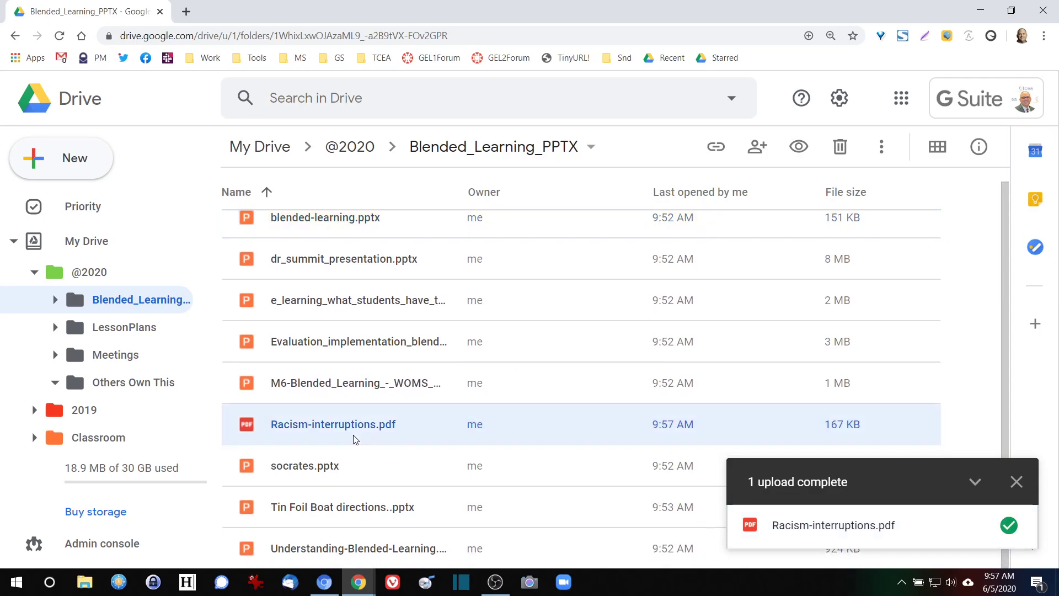
pyautogui.doubleClick(249, 425)
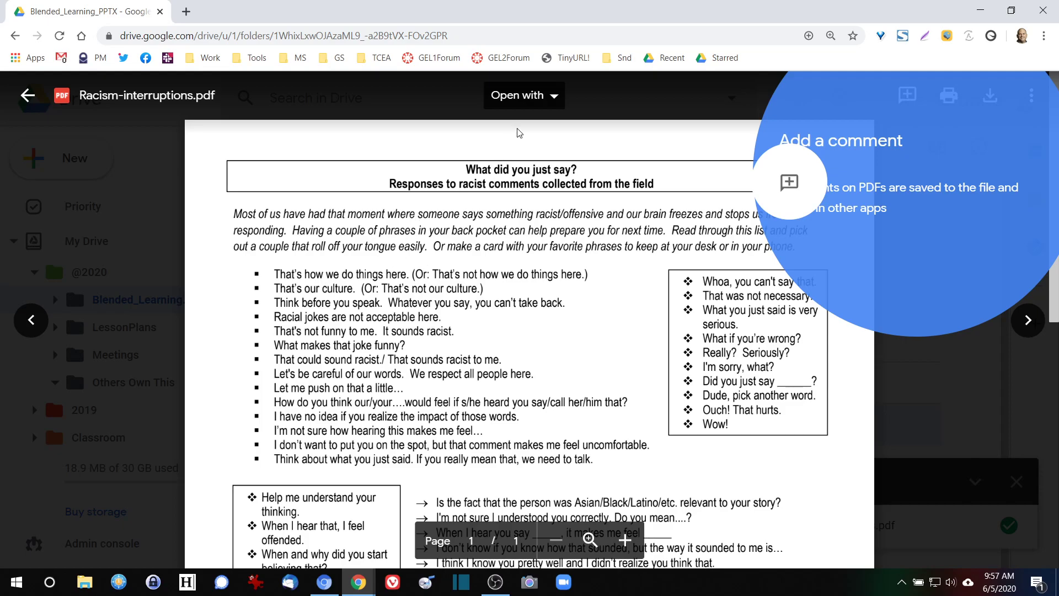
# Step: Open the PDF with Google Docs and add a 'Favorite Phrases' line below the introduction
pyautogui.click(554, 101)
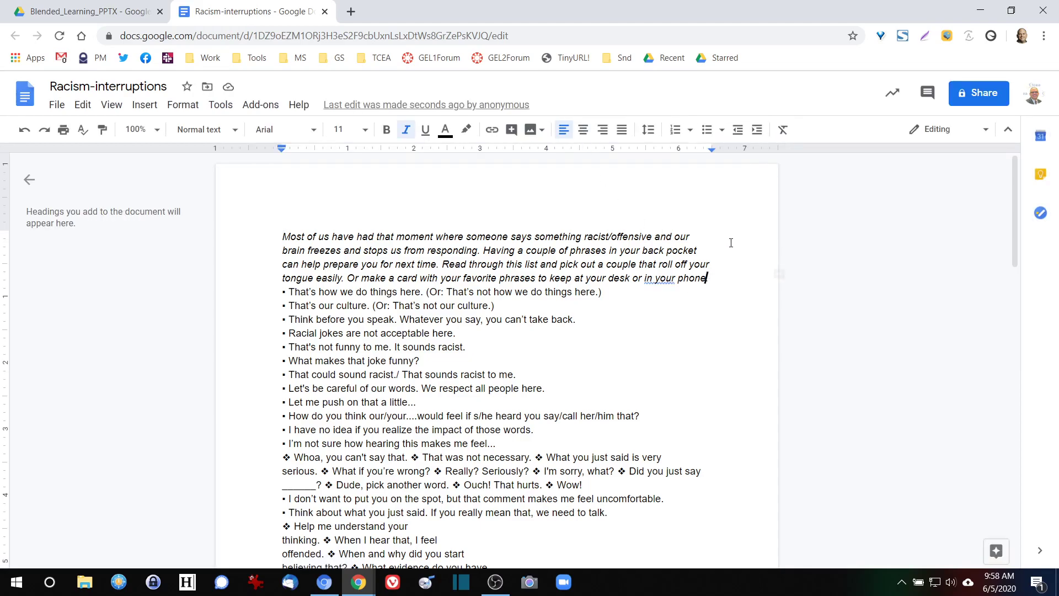
pyautogui.press('Return')
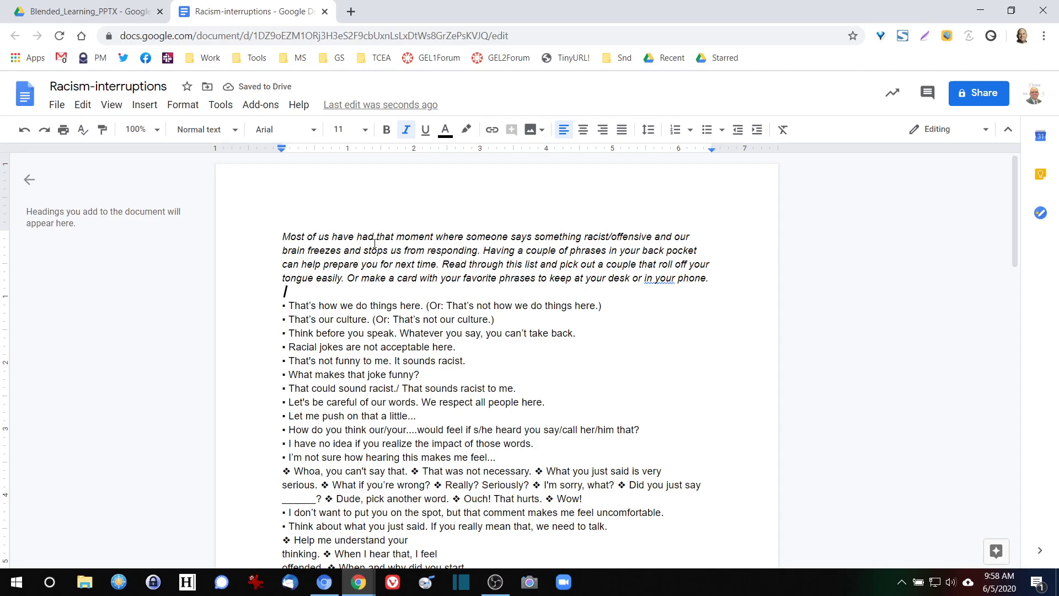
pyautogui.press('Return')
pyautogui.write('Favorite Phrases')
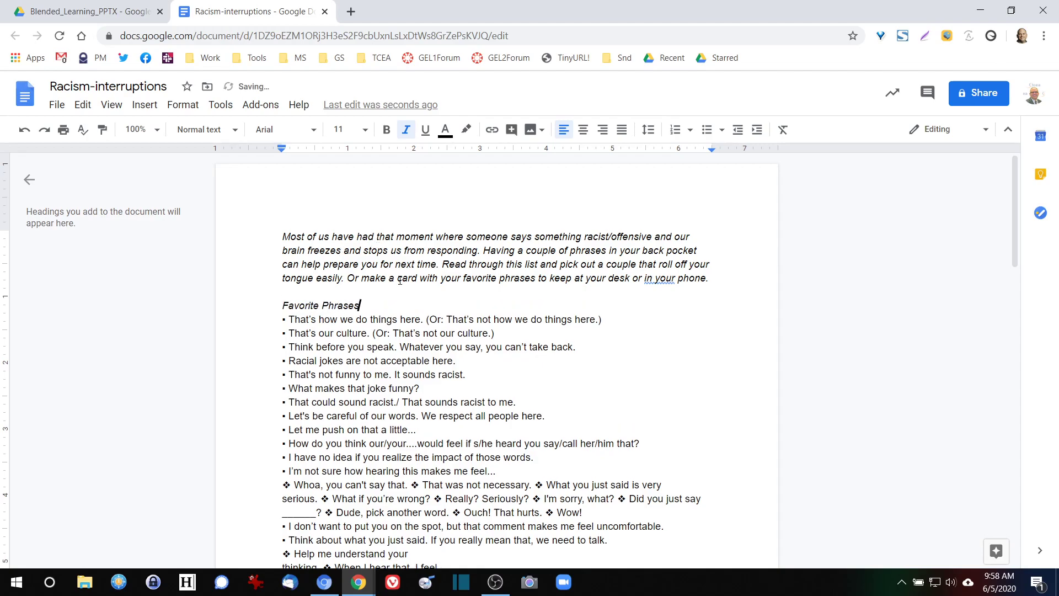
# Step: Format the 'Favorite Phrases' heading as bold Comfortaa at size 36
pyautogui.moveTo(362, 305); pyautogui.dragTo(259, 303)
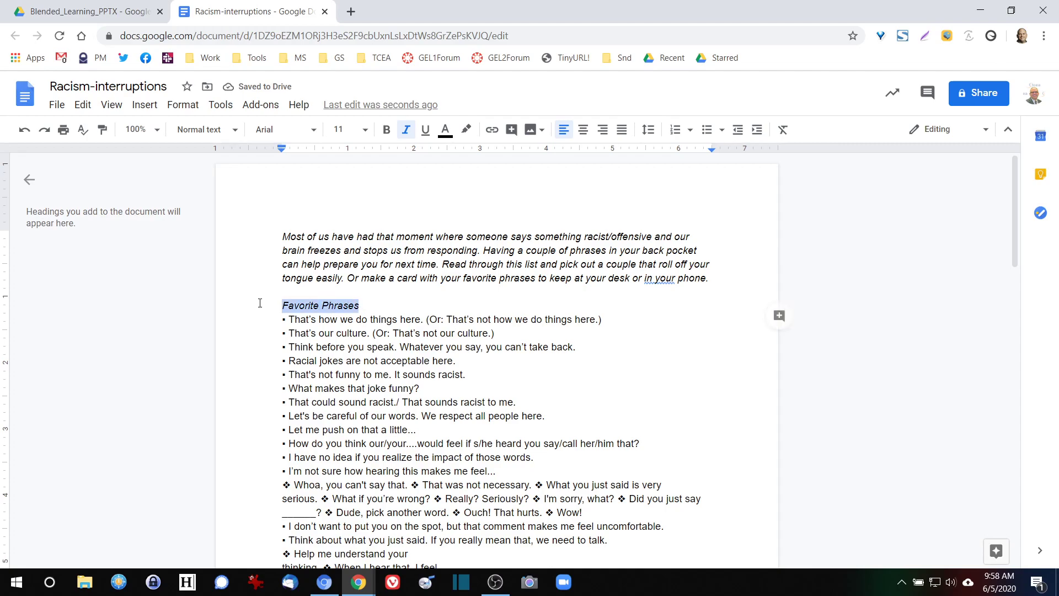
pyautogui.click(284, 135)
pyautogui.click(318, 215)
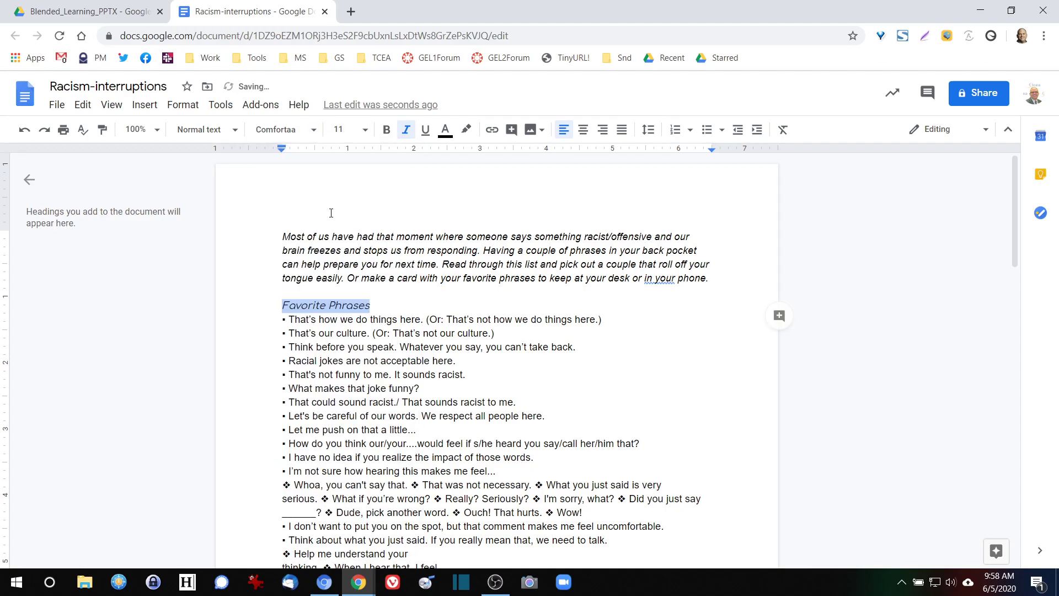
pyautogui.hotkey('ctrl', 'b')
pyautogui.click(343, 129)
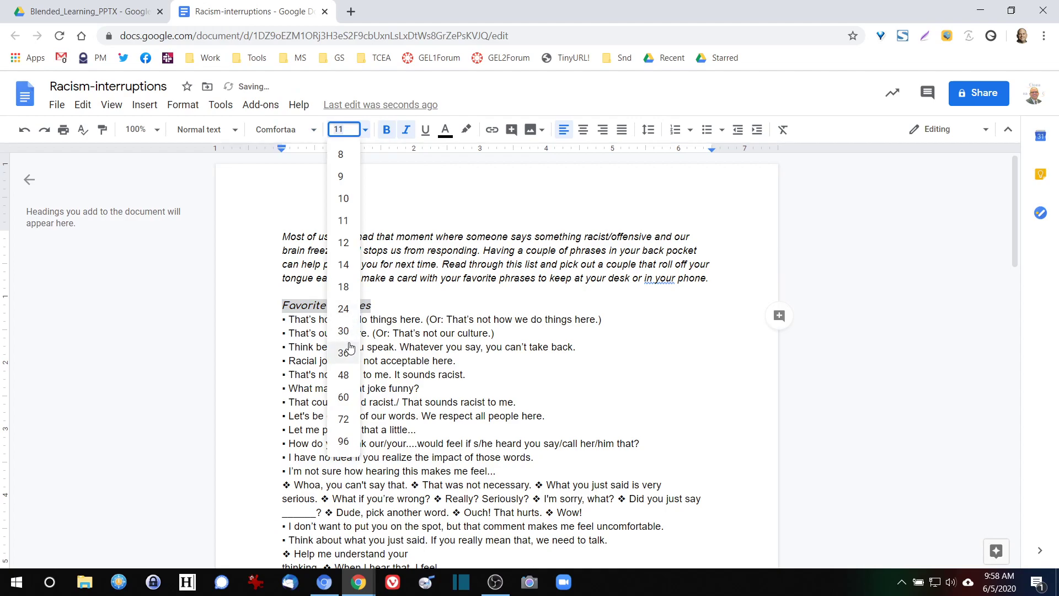
pyautogui.click(350, 345)
pyautogui.click(385, 349)
# Step: Add blank lines after the first phrase group and above 'Taking It Up participant'
pyautogui.scroll(-3, 383, 351)
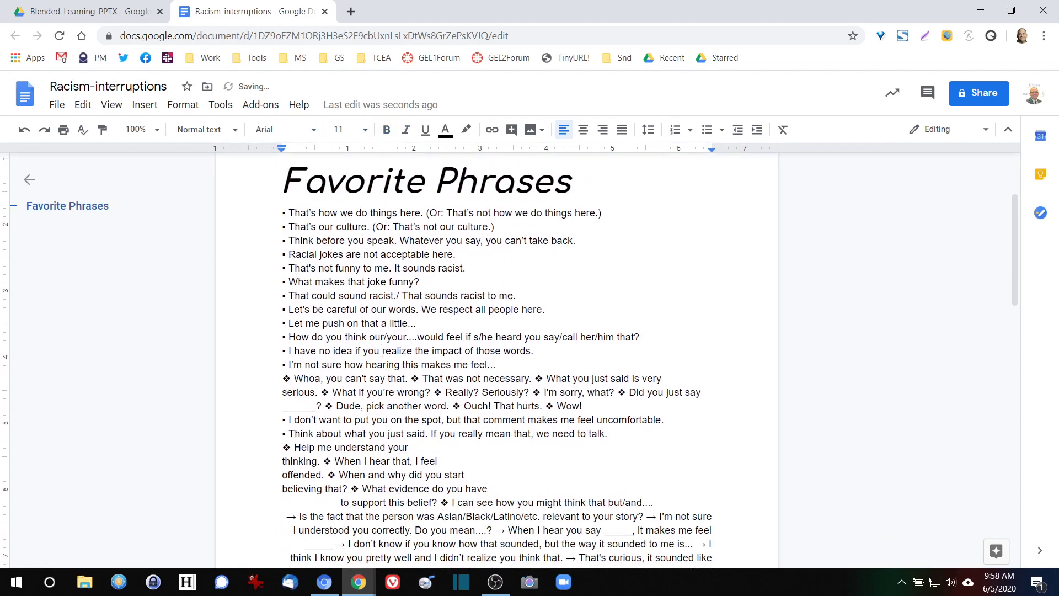
pyautogui.scroll(-1, 539, 382)
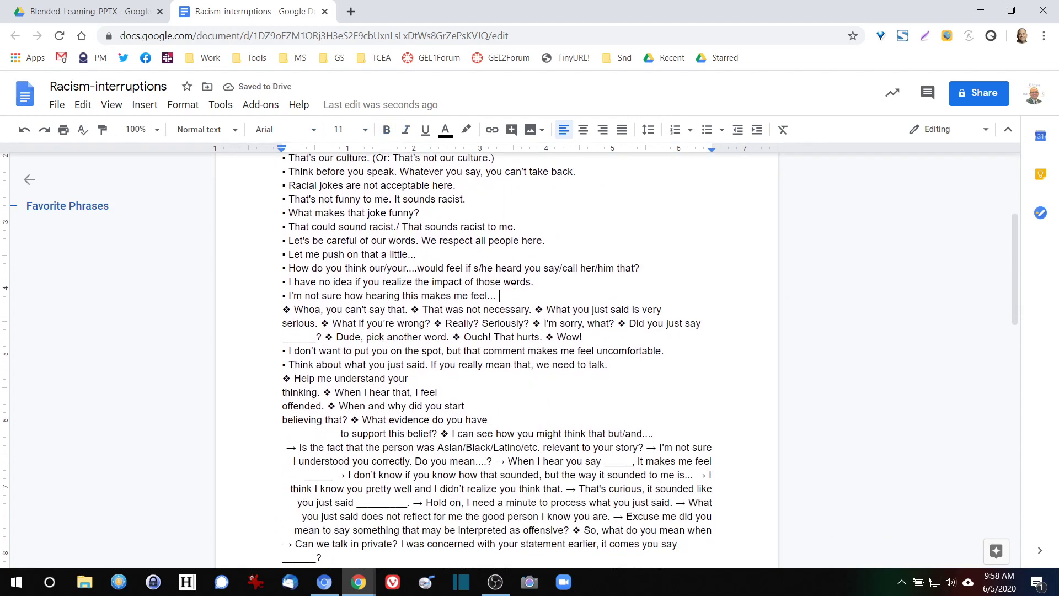
pyautogui.press('Return')
pyautogui.press('Return')
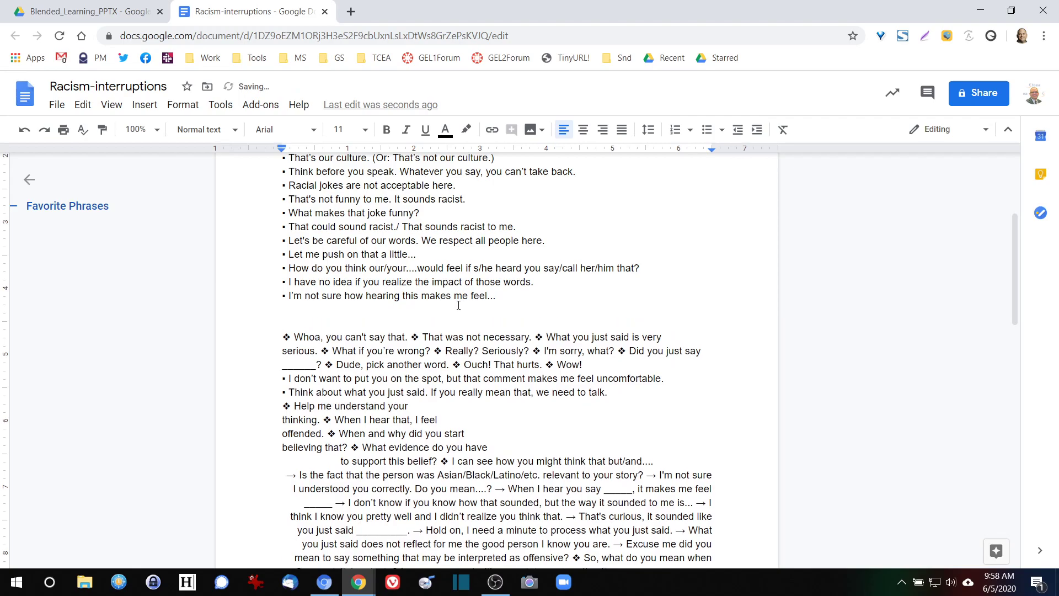
pyautogui.scroll(-15, 405, 407)
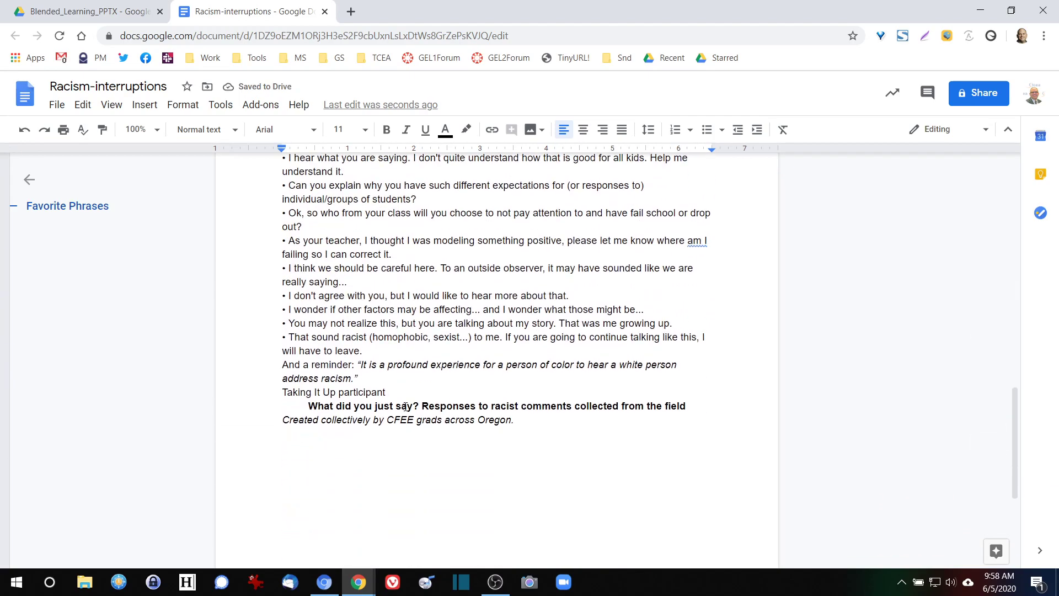
pyautogui.click(283, 392)
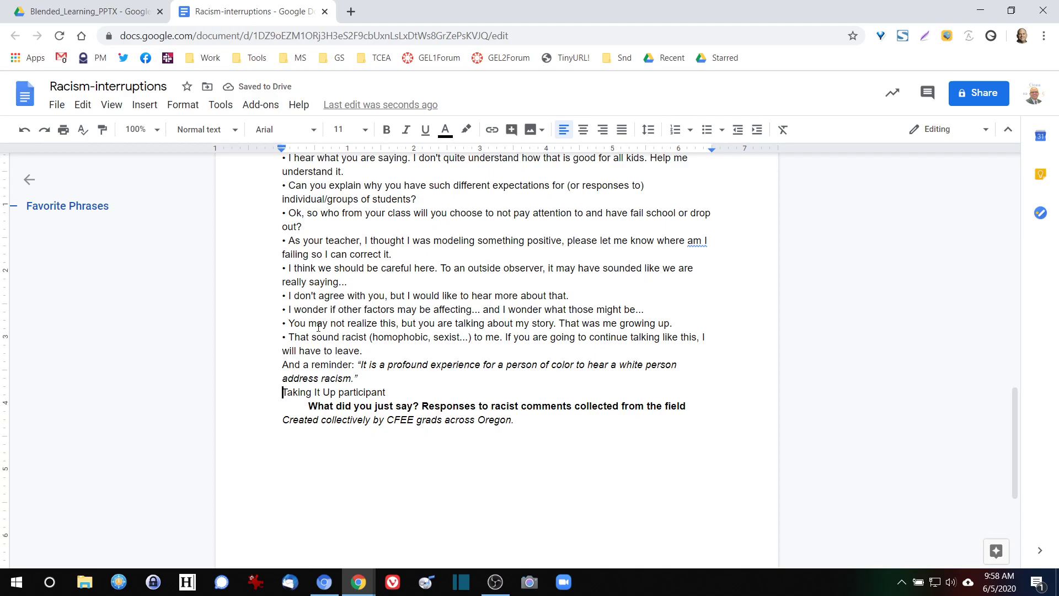
pyautogui.press('Return')
# Step: Select the first several phrases in the list, then close the document
pyautogui.scroll(15, 318, 326)
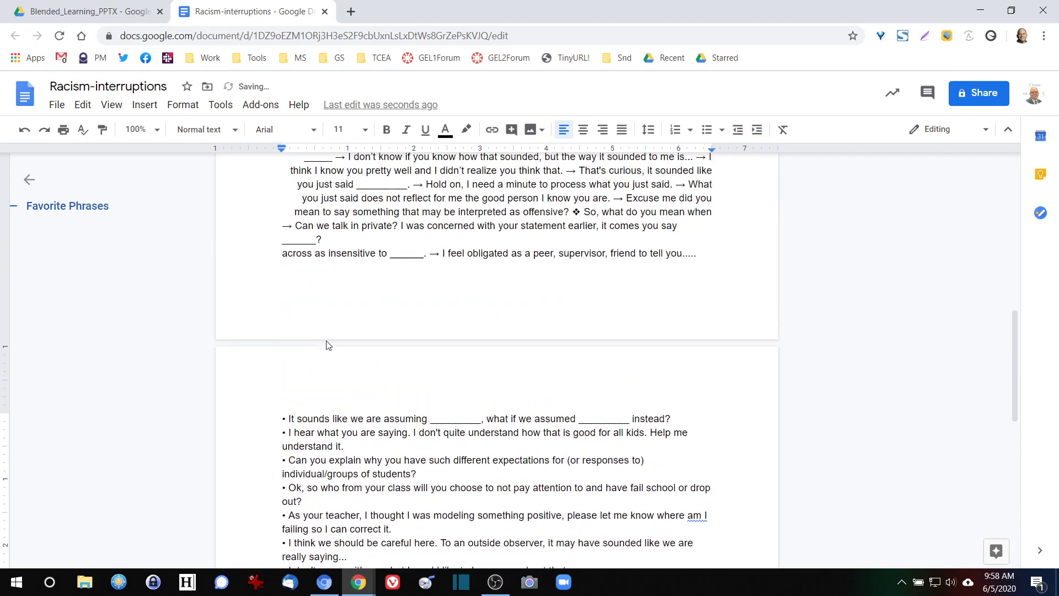
pyautogui.click(359, 378)
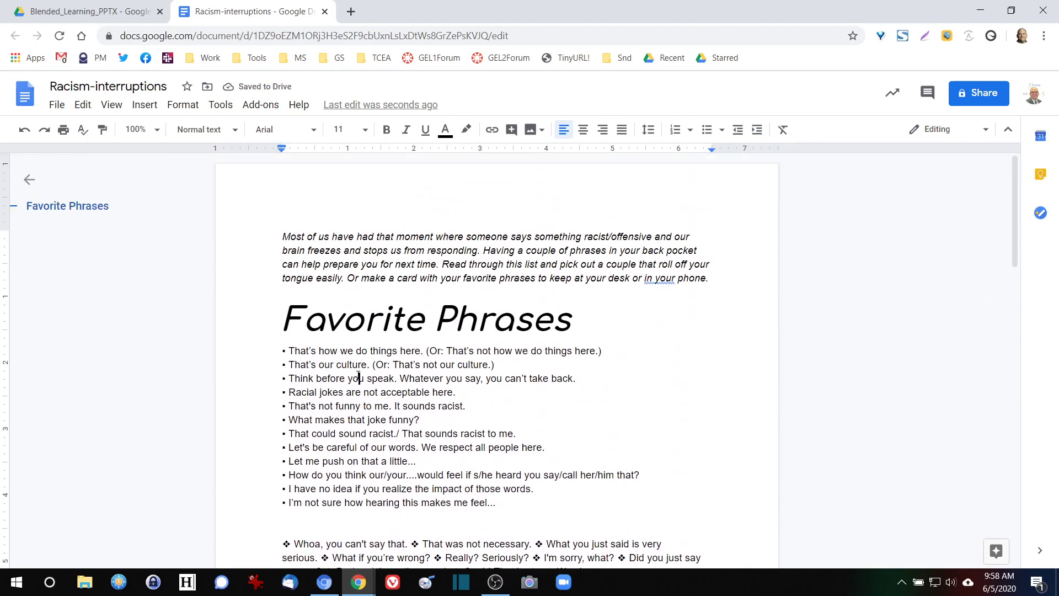
pyautogui.moveTo(349, 354); pyautogui.dragTo(422, 456)
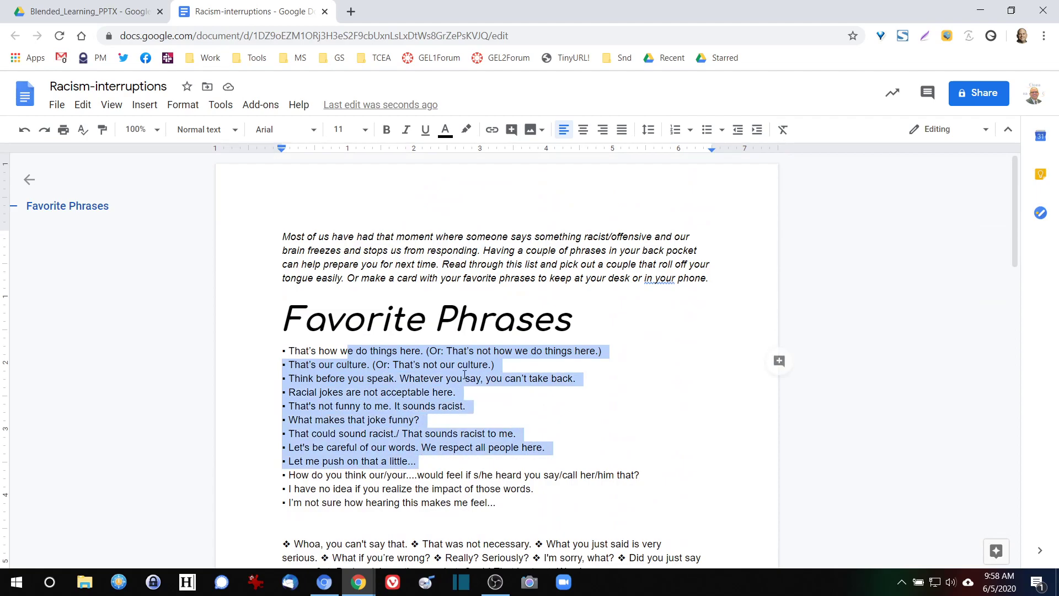
pyautogui.click(324, 12)
pyautogui.click(28, 95)
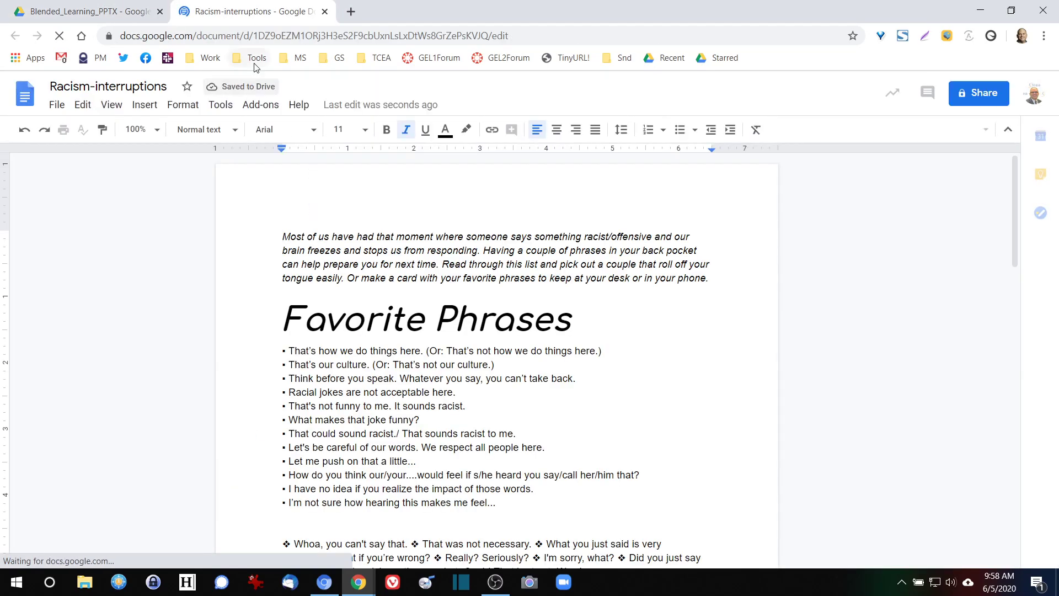
pyautogui.moveTo(587, 319); pyautogui.dragTo(284, 325)
pyautogui.click(447, 278)
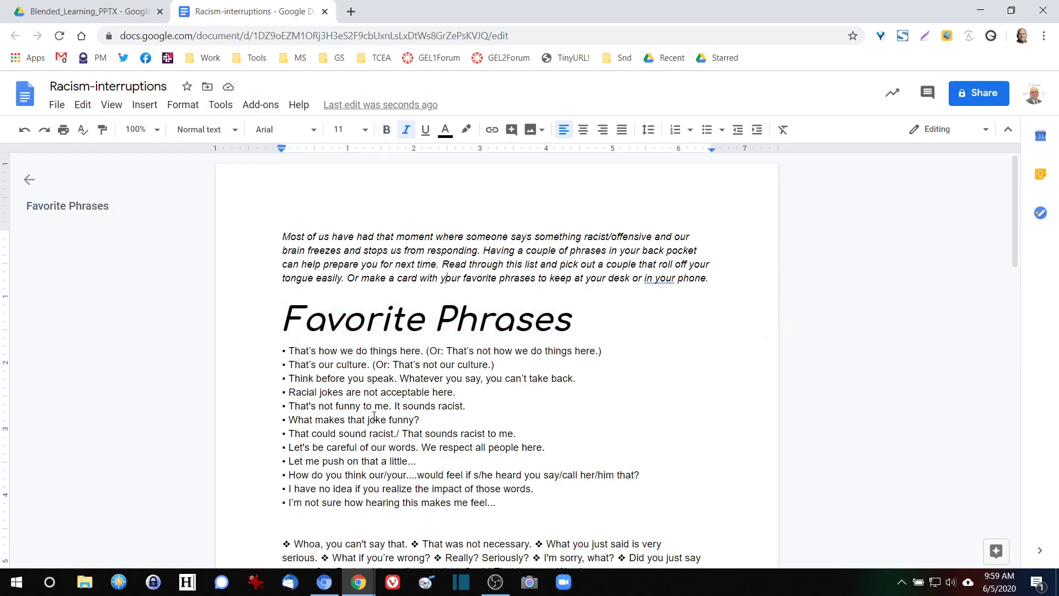
pyautogui.click(325, 12)
pyautogui.scroll(1, 418, 329)
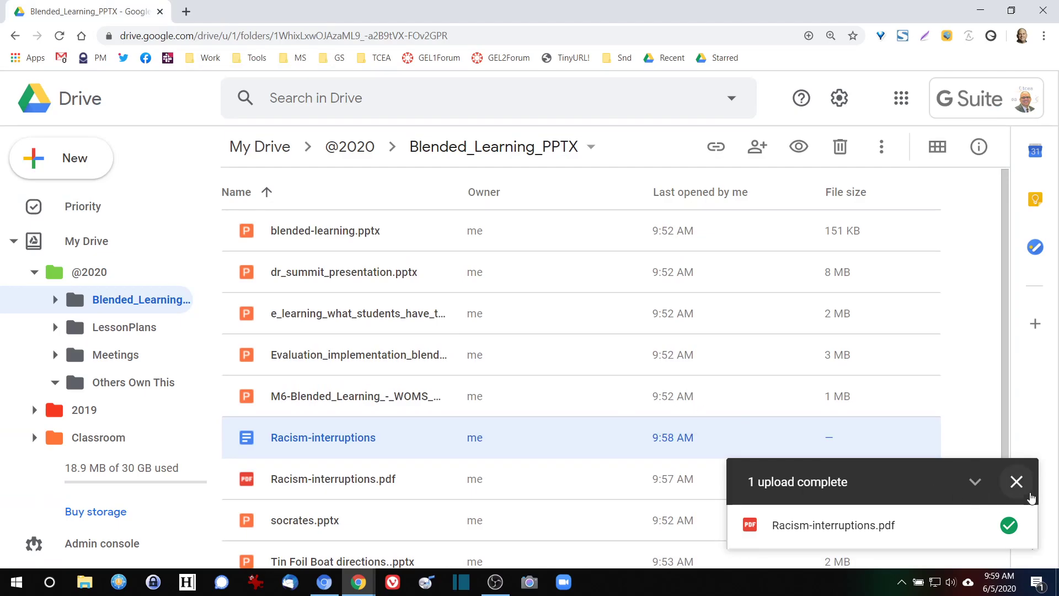
# Step: Dismiss the upload-complete notice and browse the New menu options without creating anything
pyautogui.click(1017, 481)
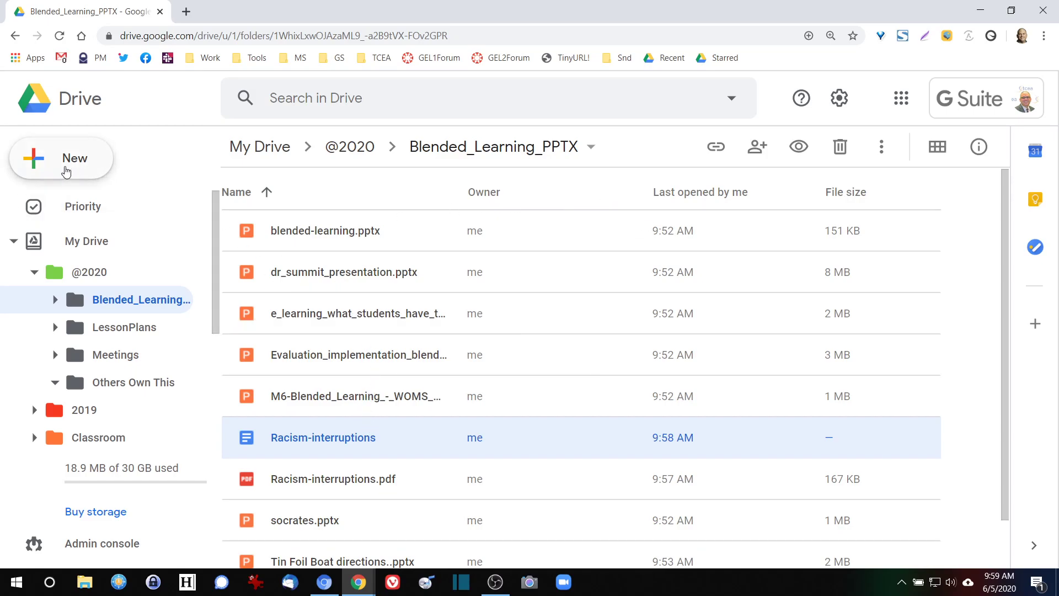
pyautogui.click(36, 167)
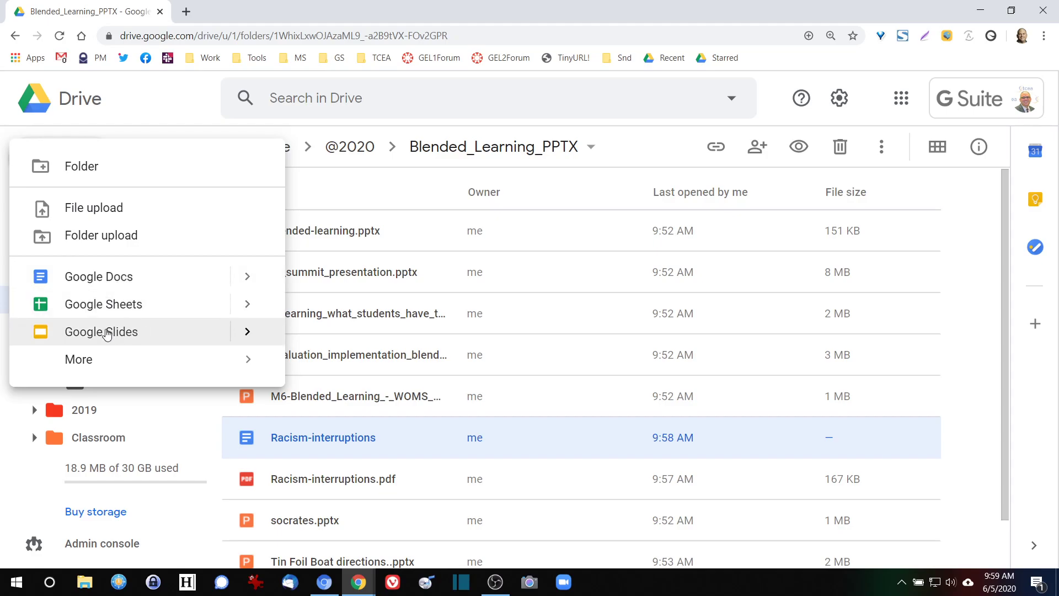
pyautogui.moveTo(144, 367)
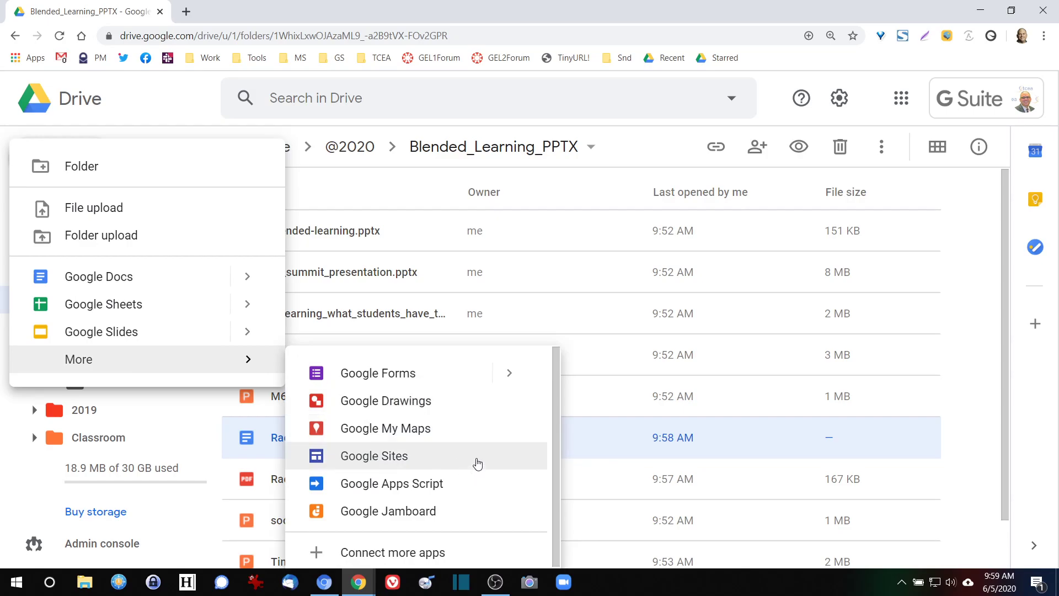
pyautogui.click(628, 169)
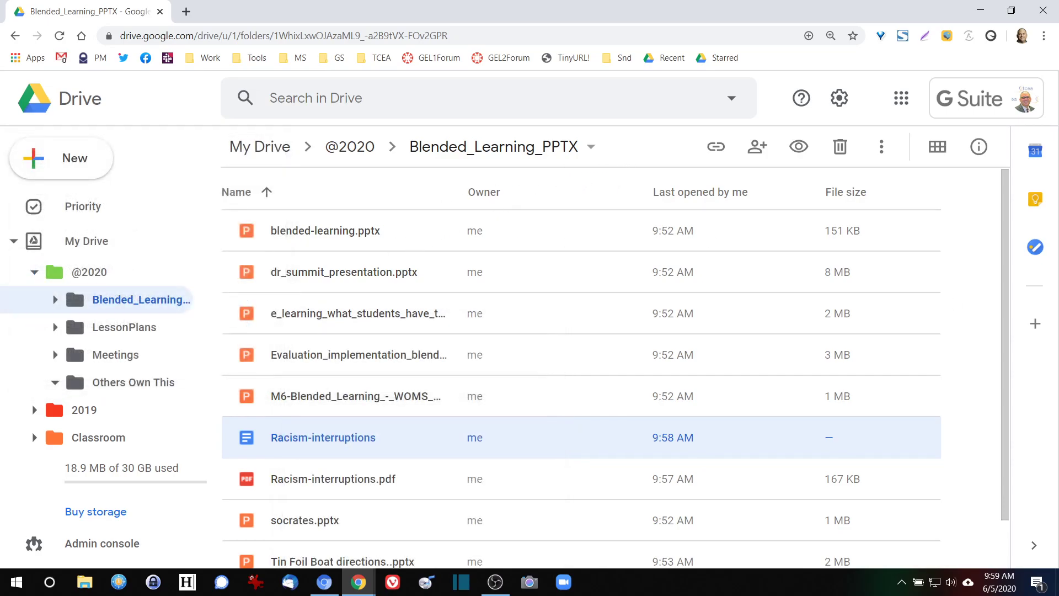